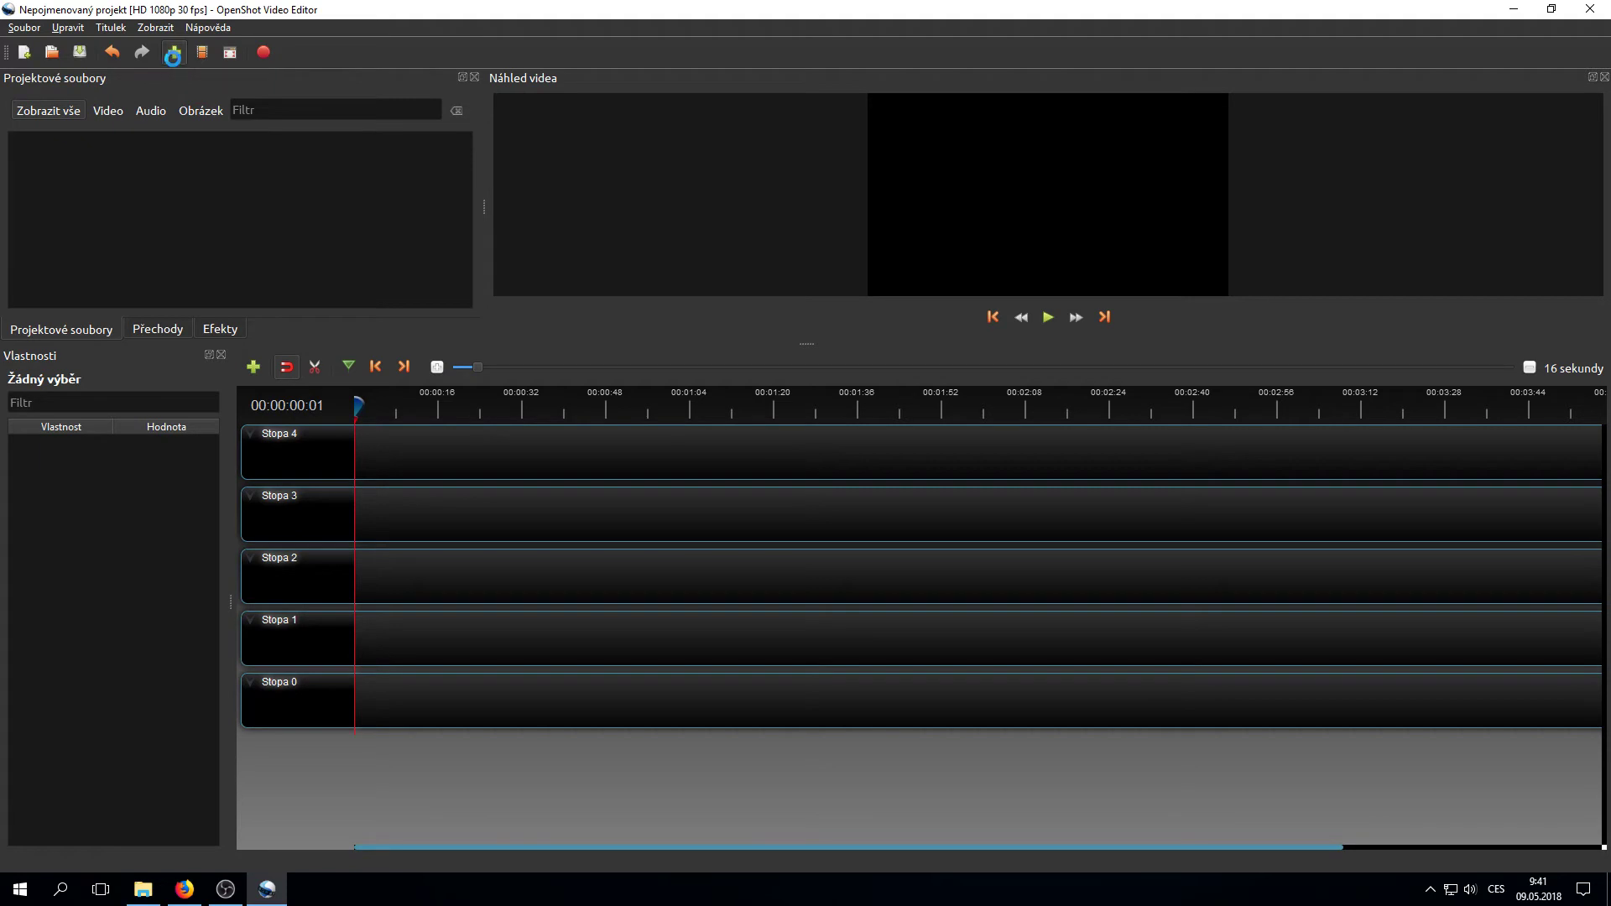
Start importing files and browse to the _vyuka\infp9\videa_zdrojova folder on the H: drive
drag(216, 47, 654, 214)
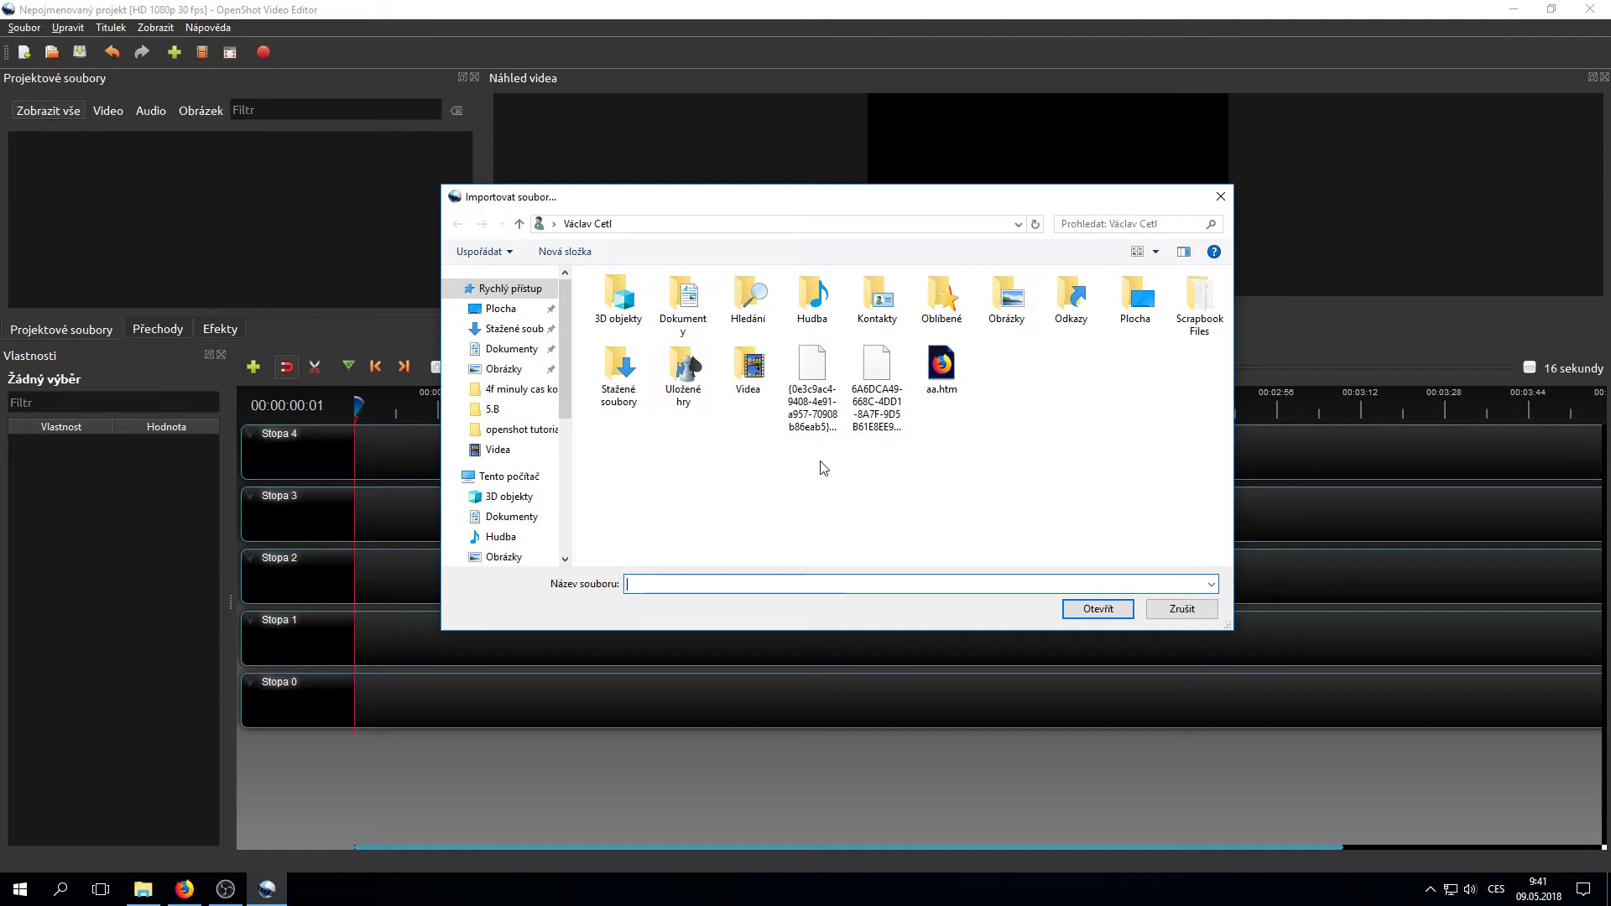
scroll(503, 453, down, 2)
scroll(529, 531, down, 1)
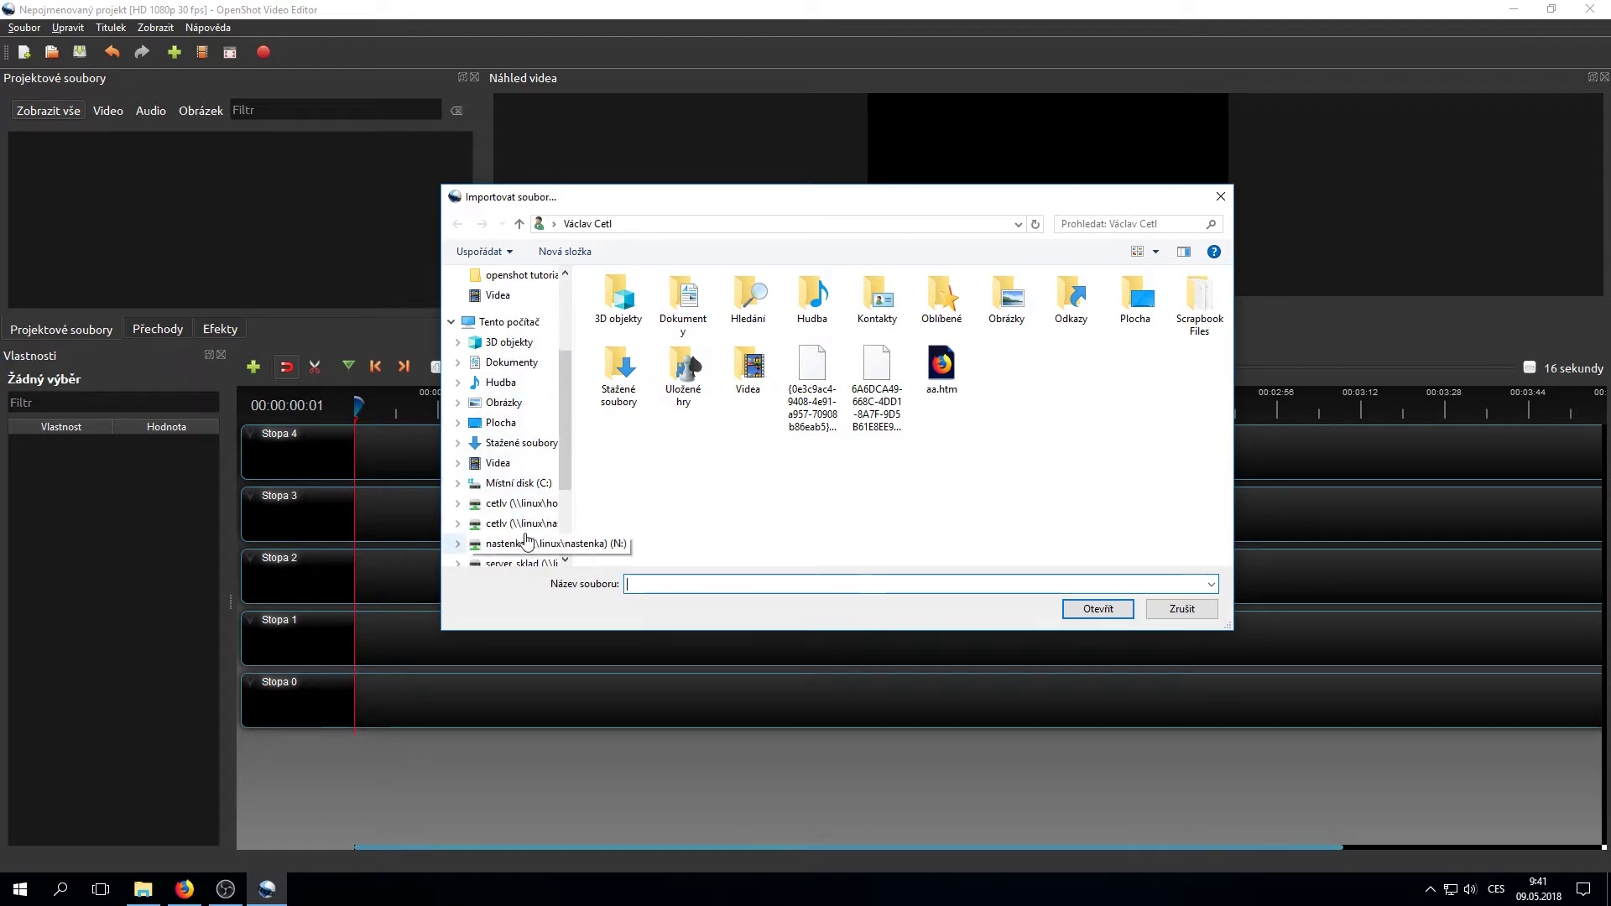
click(520, 503)
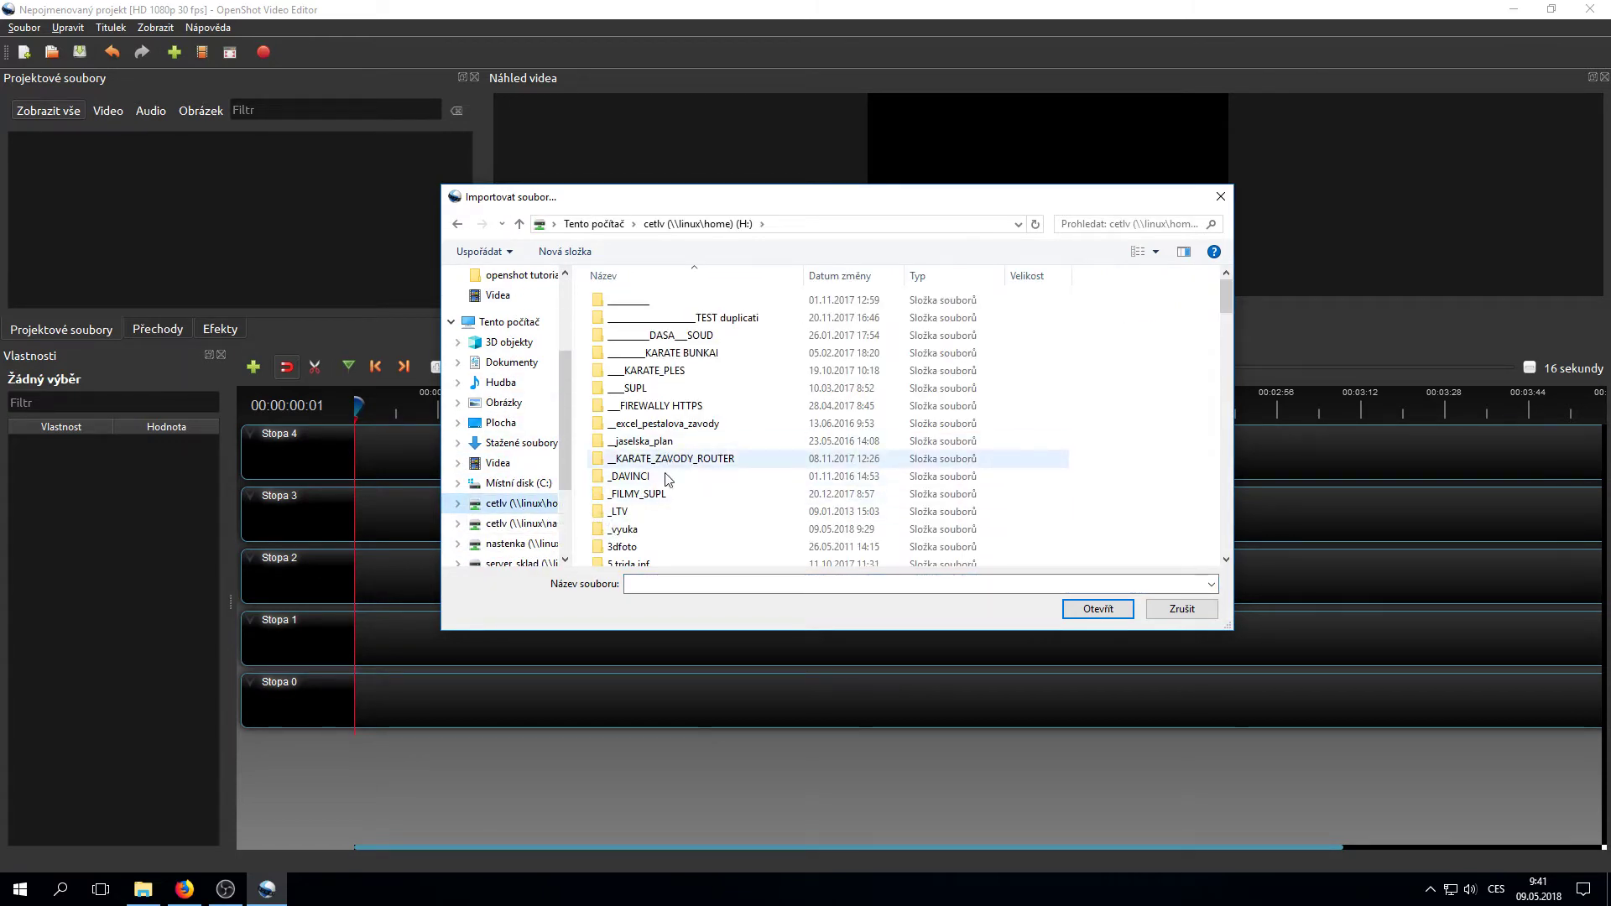
double_click(638, 529)
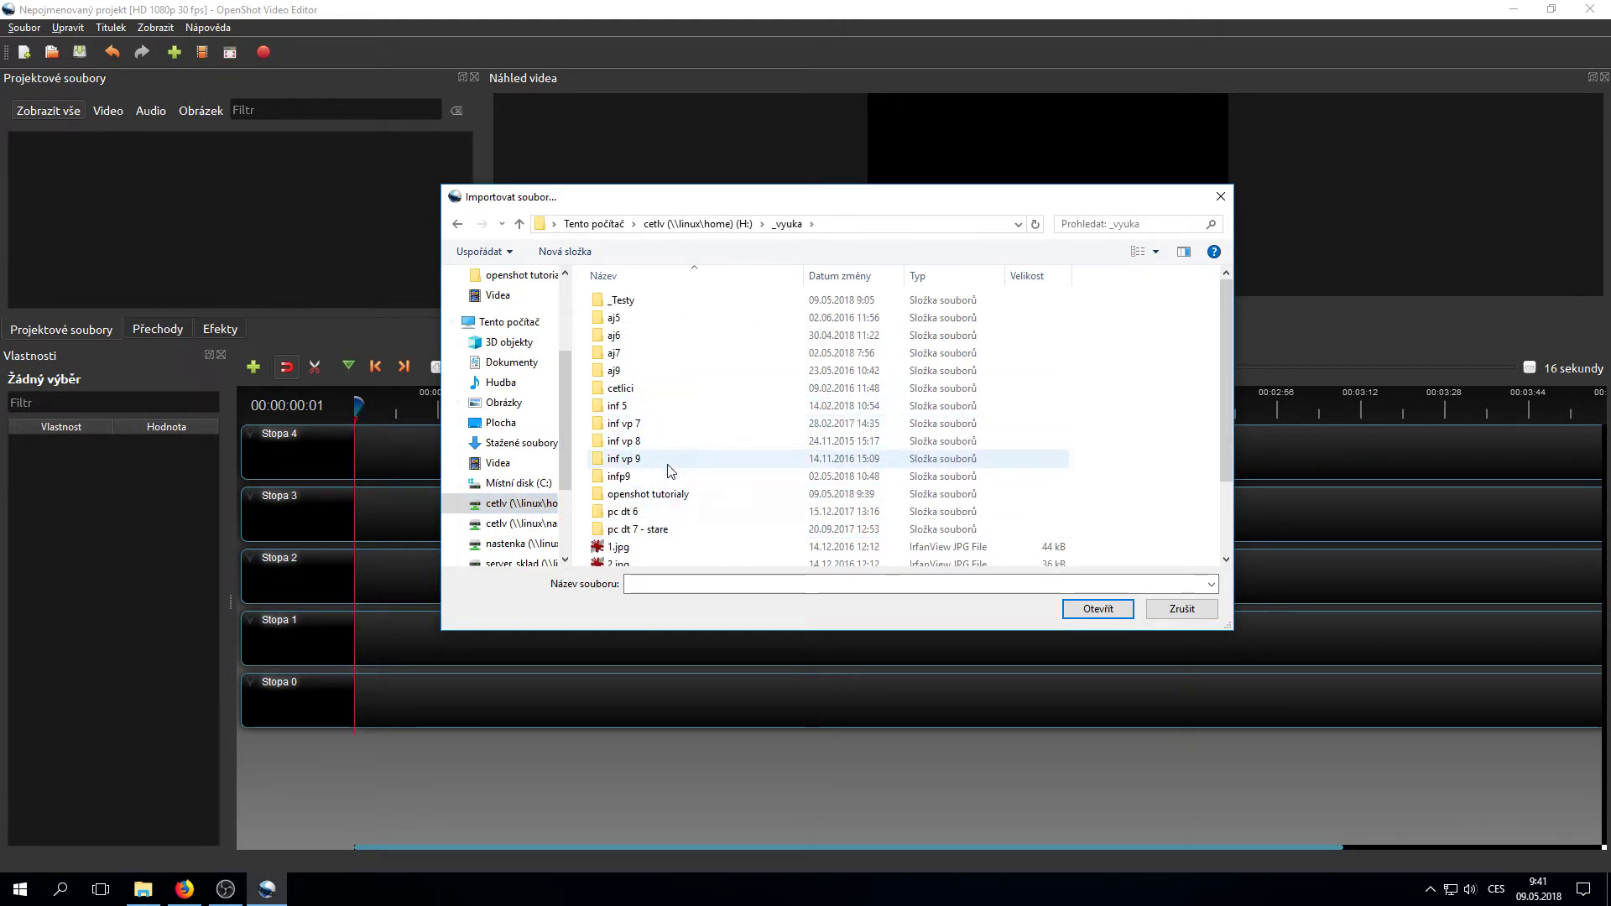
double_click(640, 476)
double_click(645, 339)
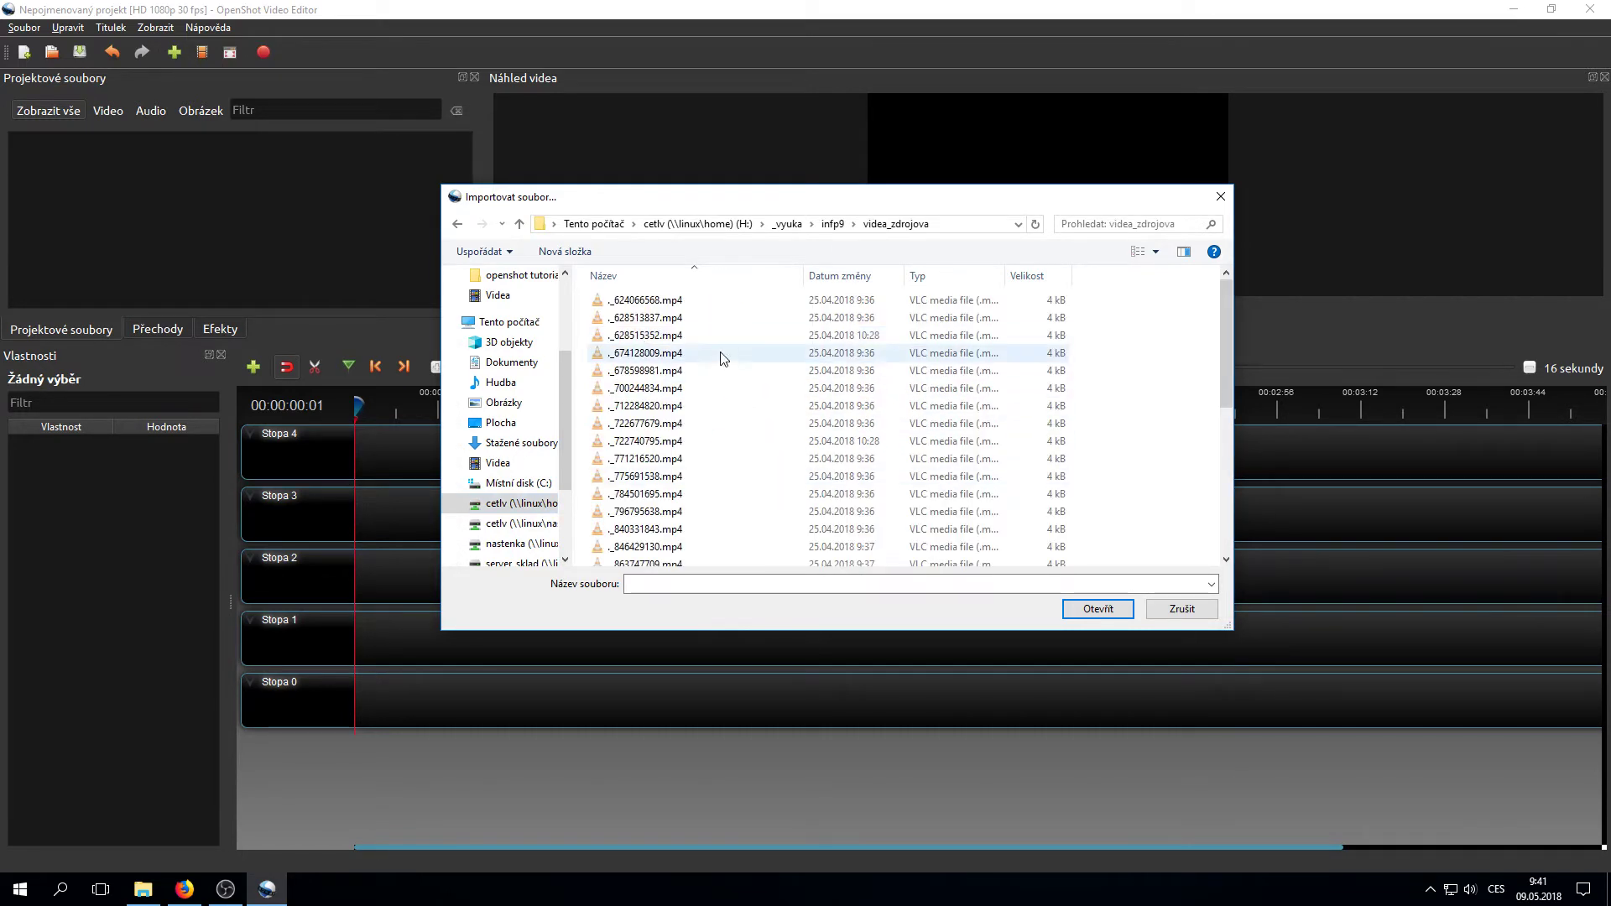
Import the videos 624066568.mp4, 628513837.mp4, 628515352.mp4 and 674128009.mp4 into the project
scroll(709, 381, down, 5)
click(642, 366)
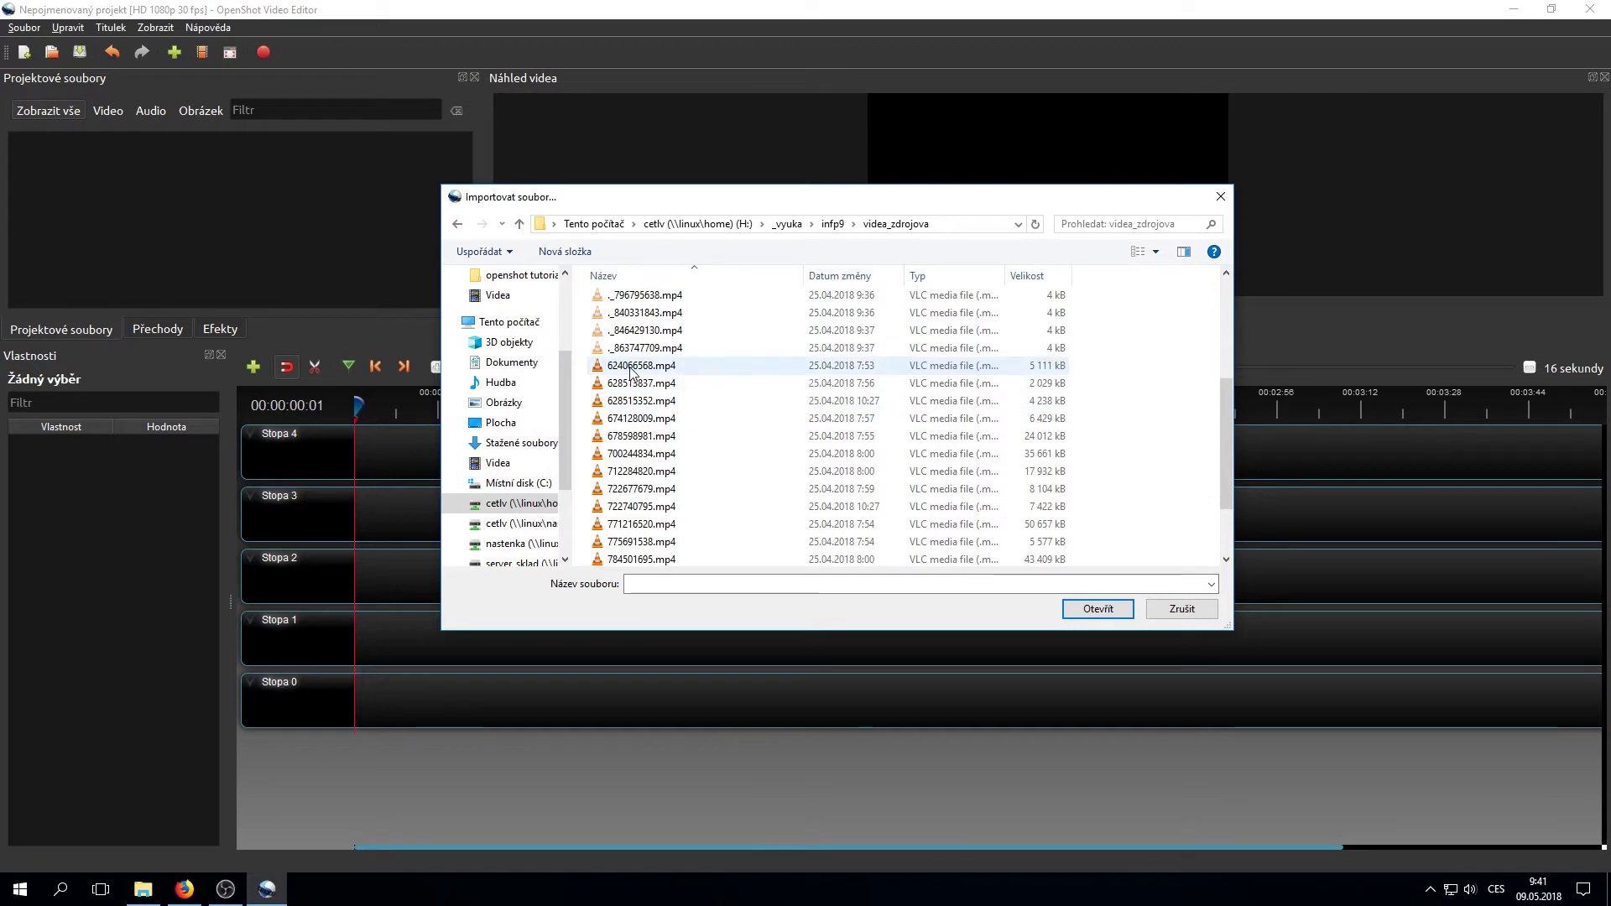
key(shift+Down)
key(shift+Down)
key(shift+Down)
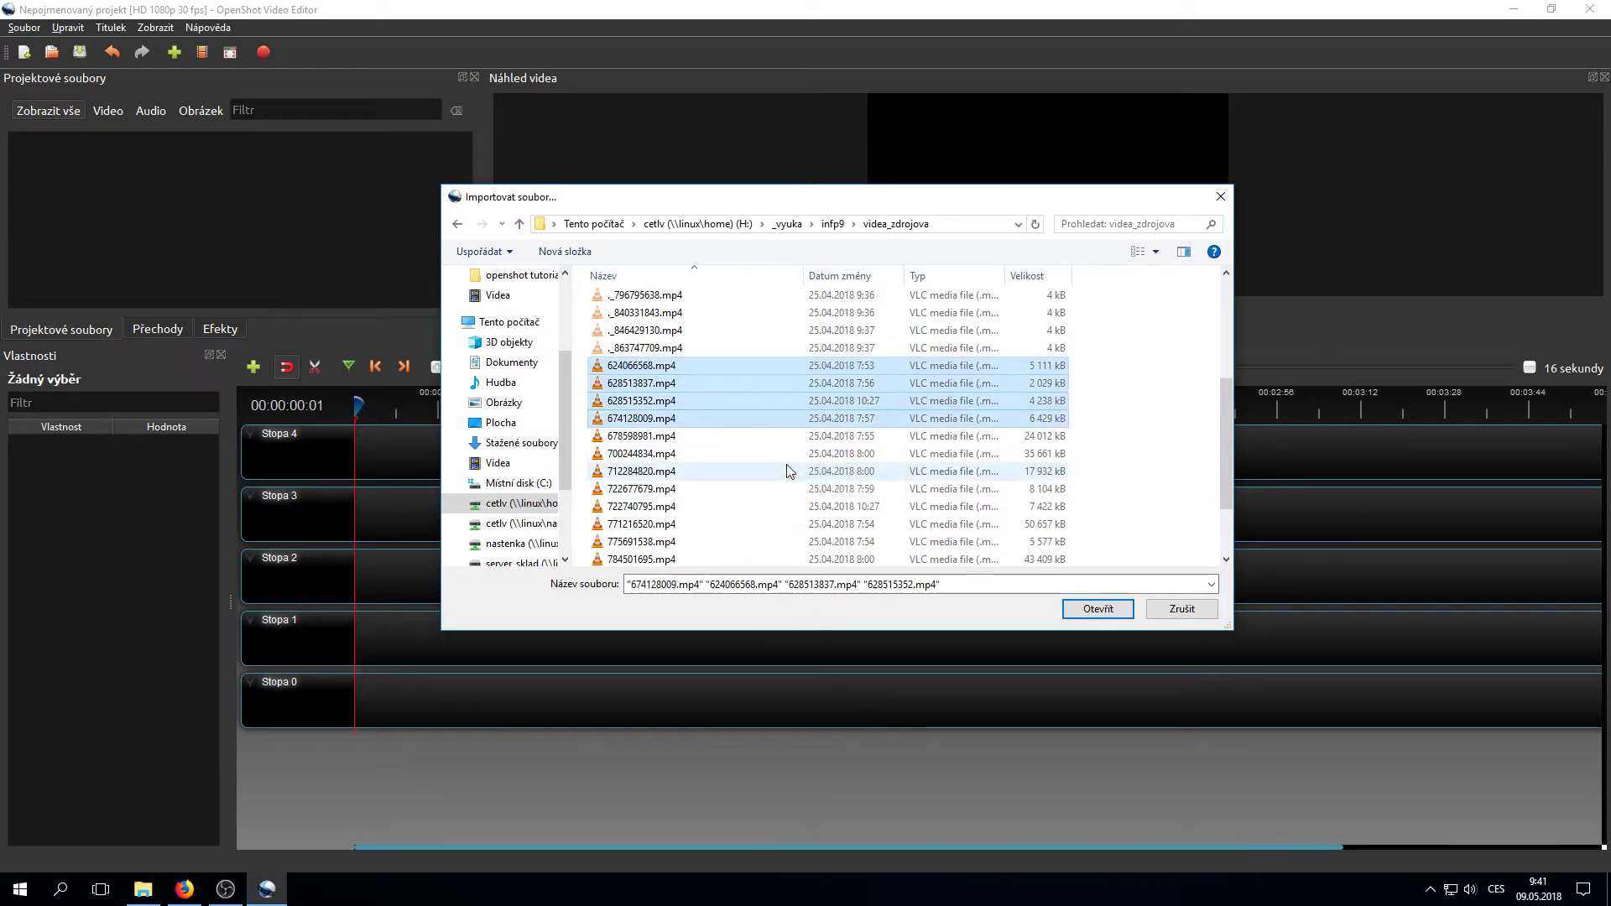
click(1098, 609)
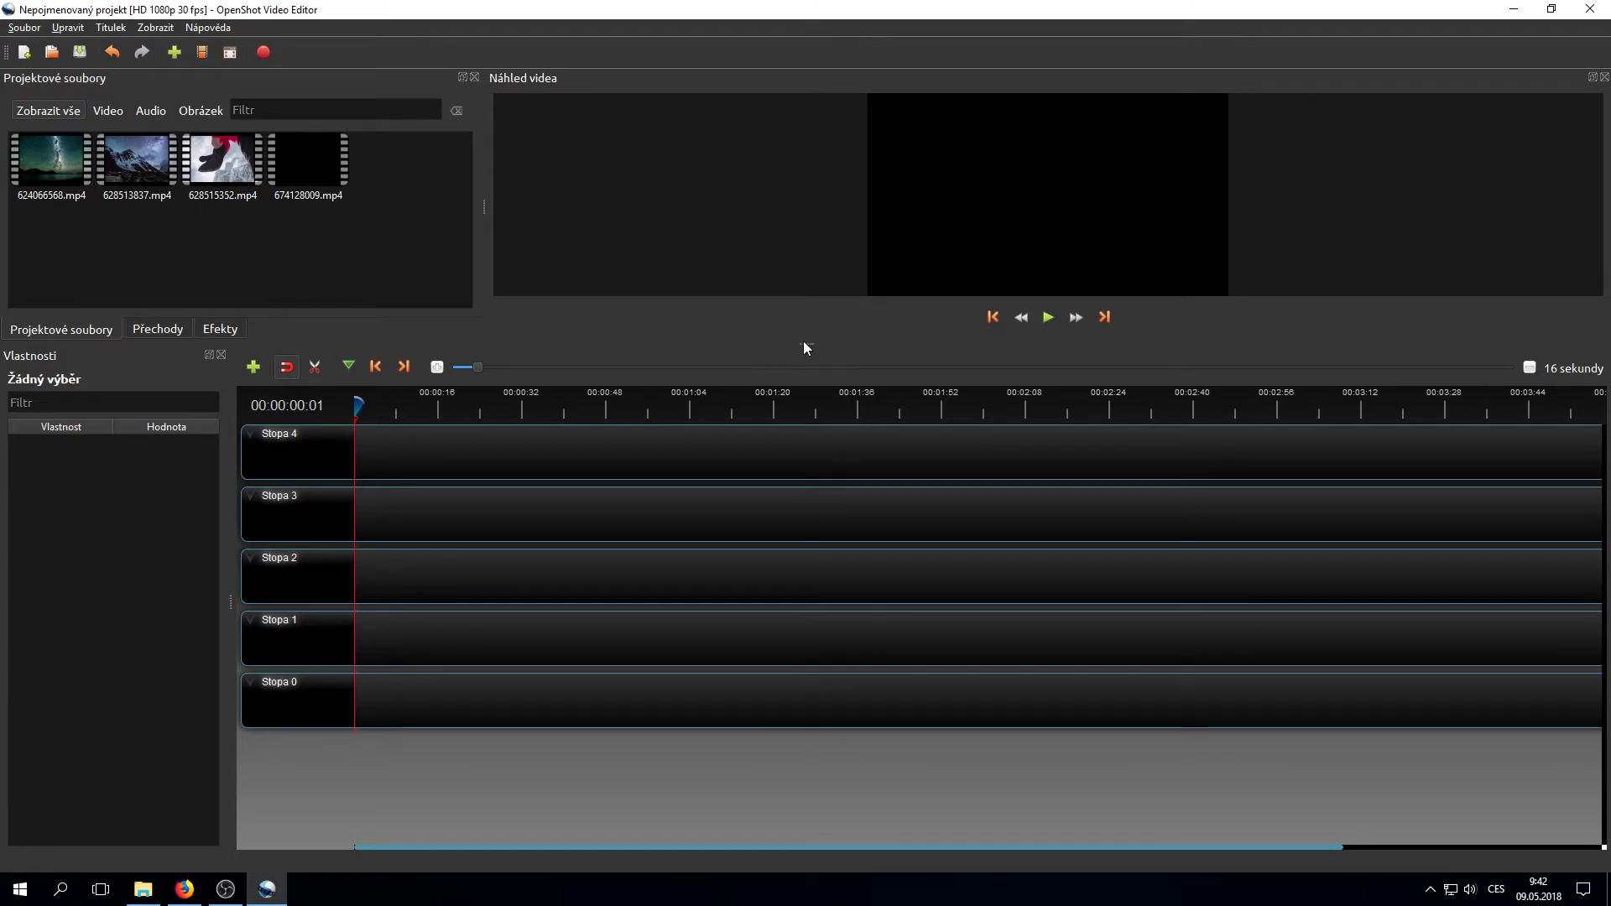
Enlarge the area above the timeline and play part of 624066568.mp4 in its own file preview
drag(806, 343, 808, 472)
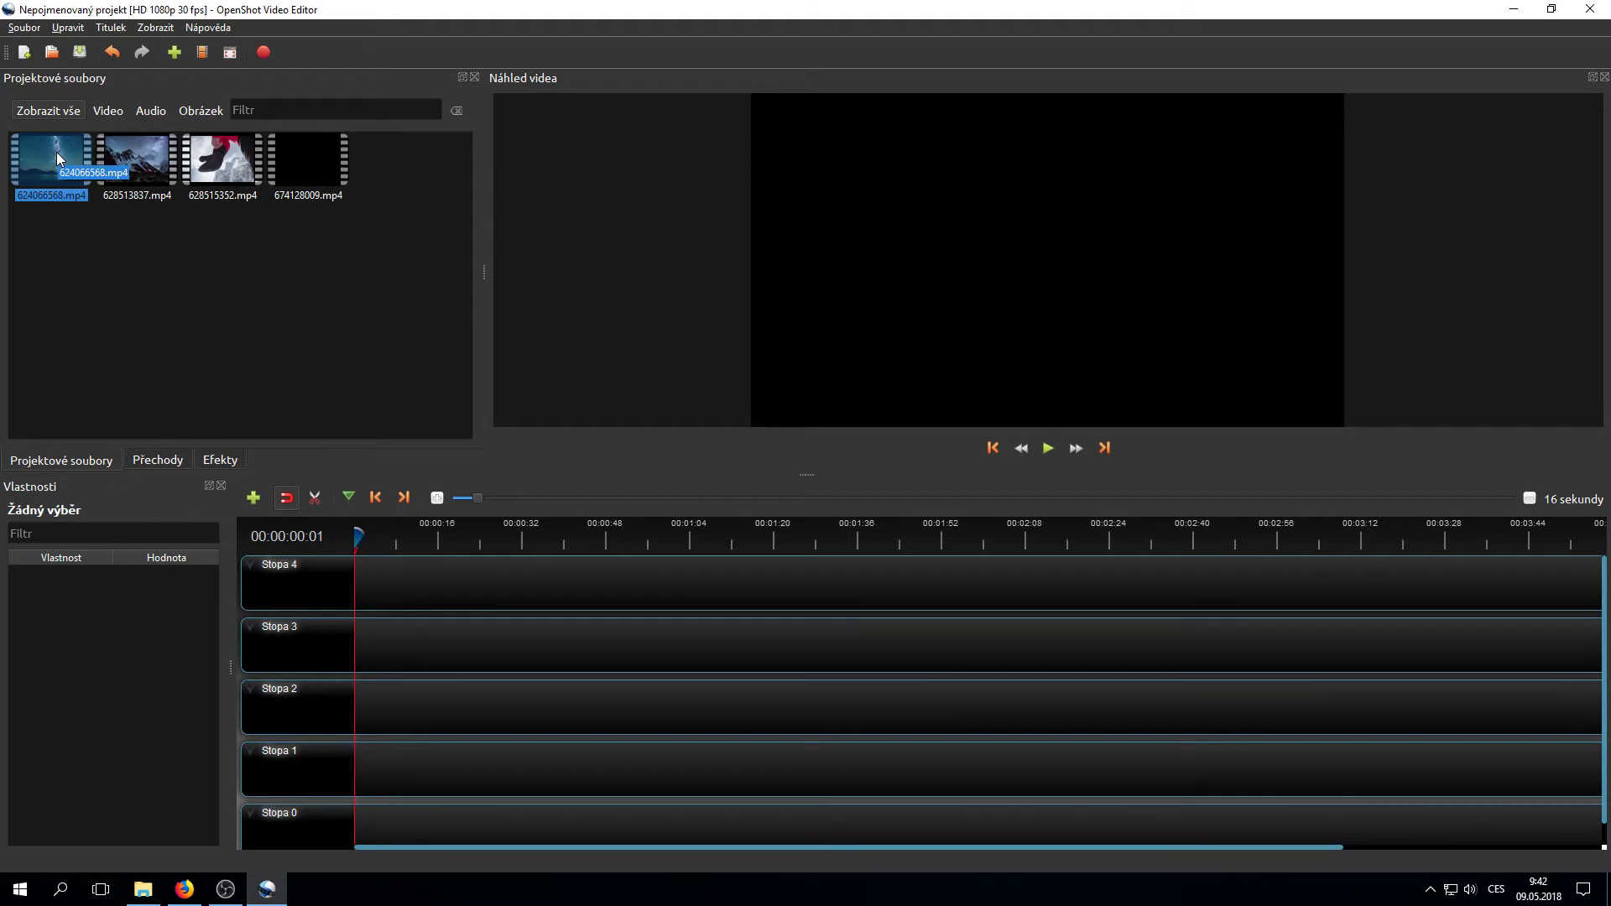
right_click(57, 152)
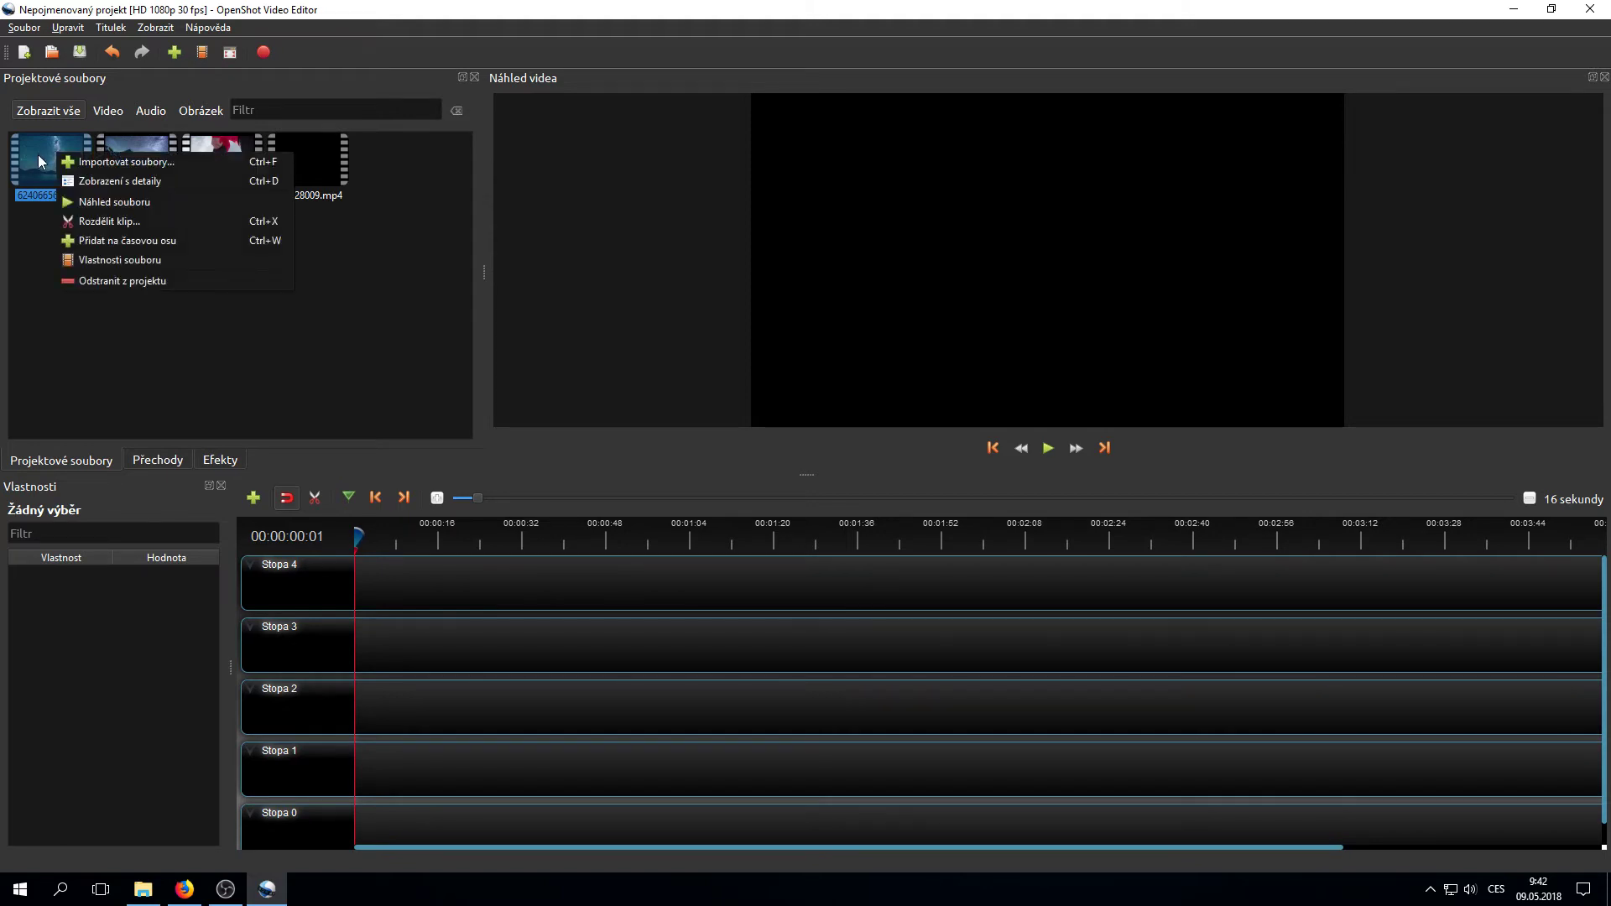
click(110, 201)
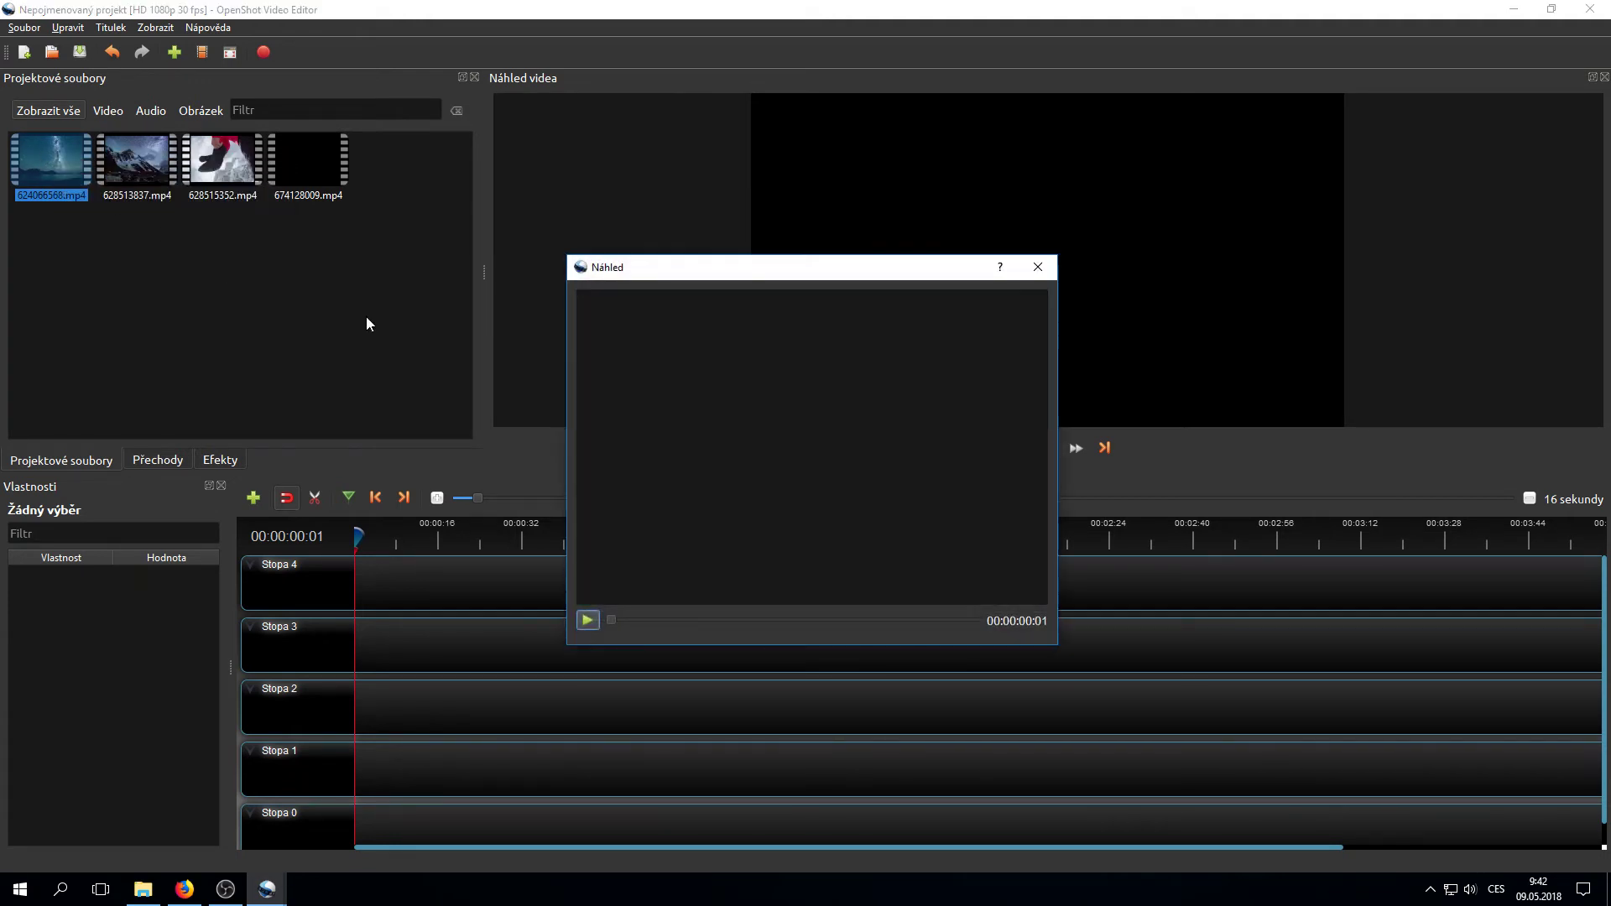
click(589, 620)
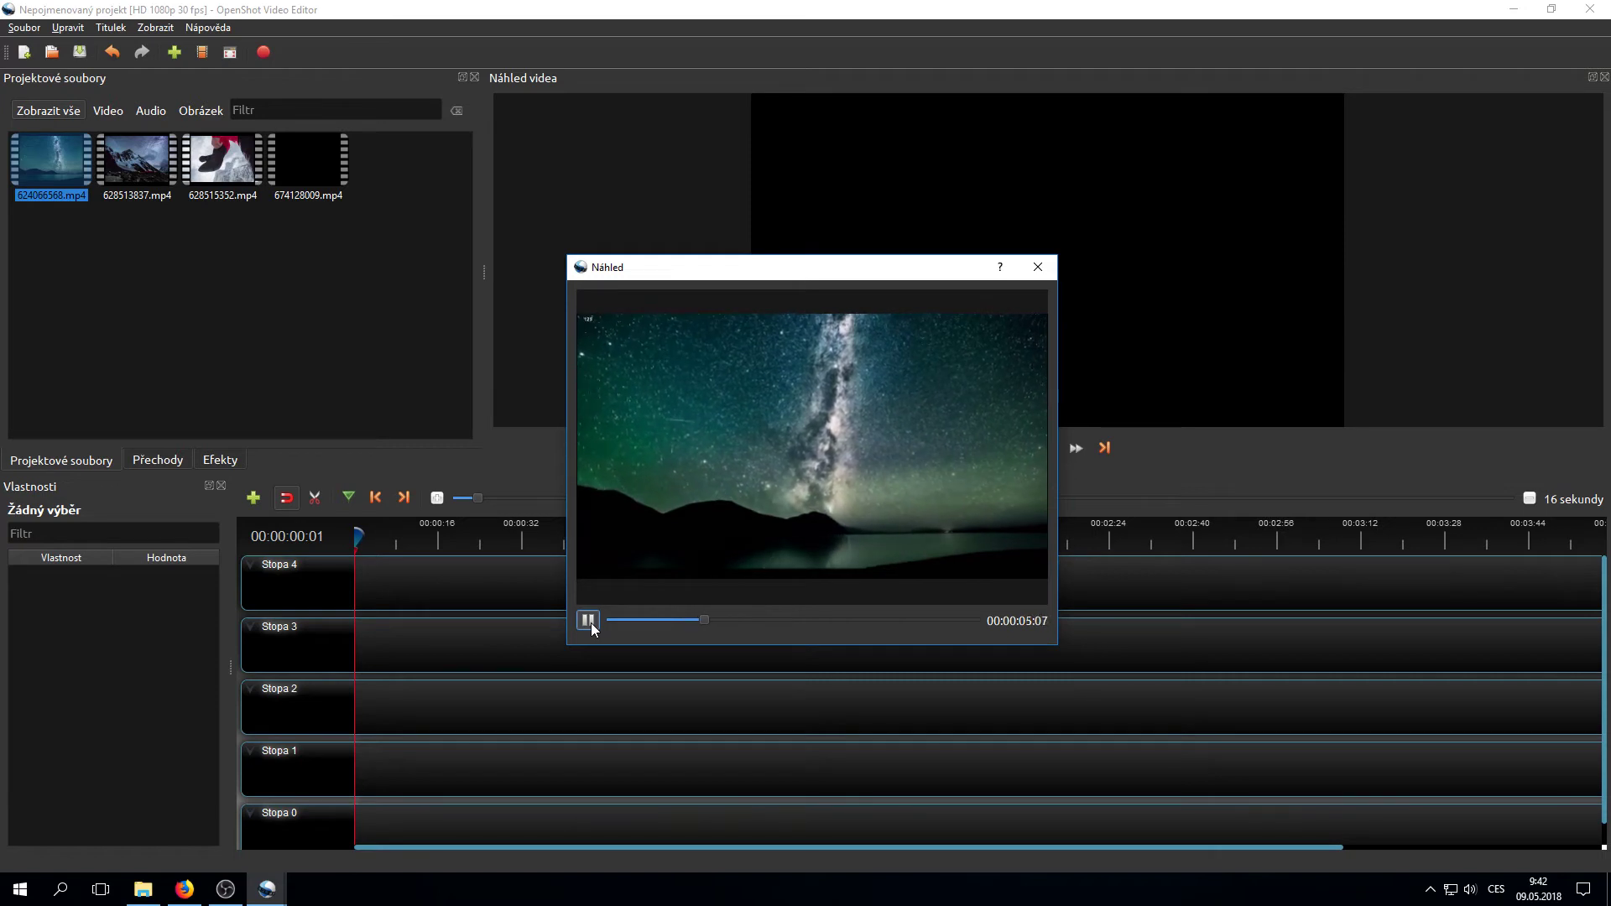
click(589, 621)
click(1046, 270)
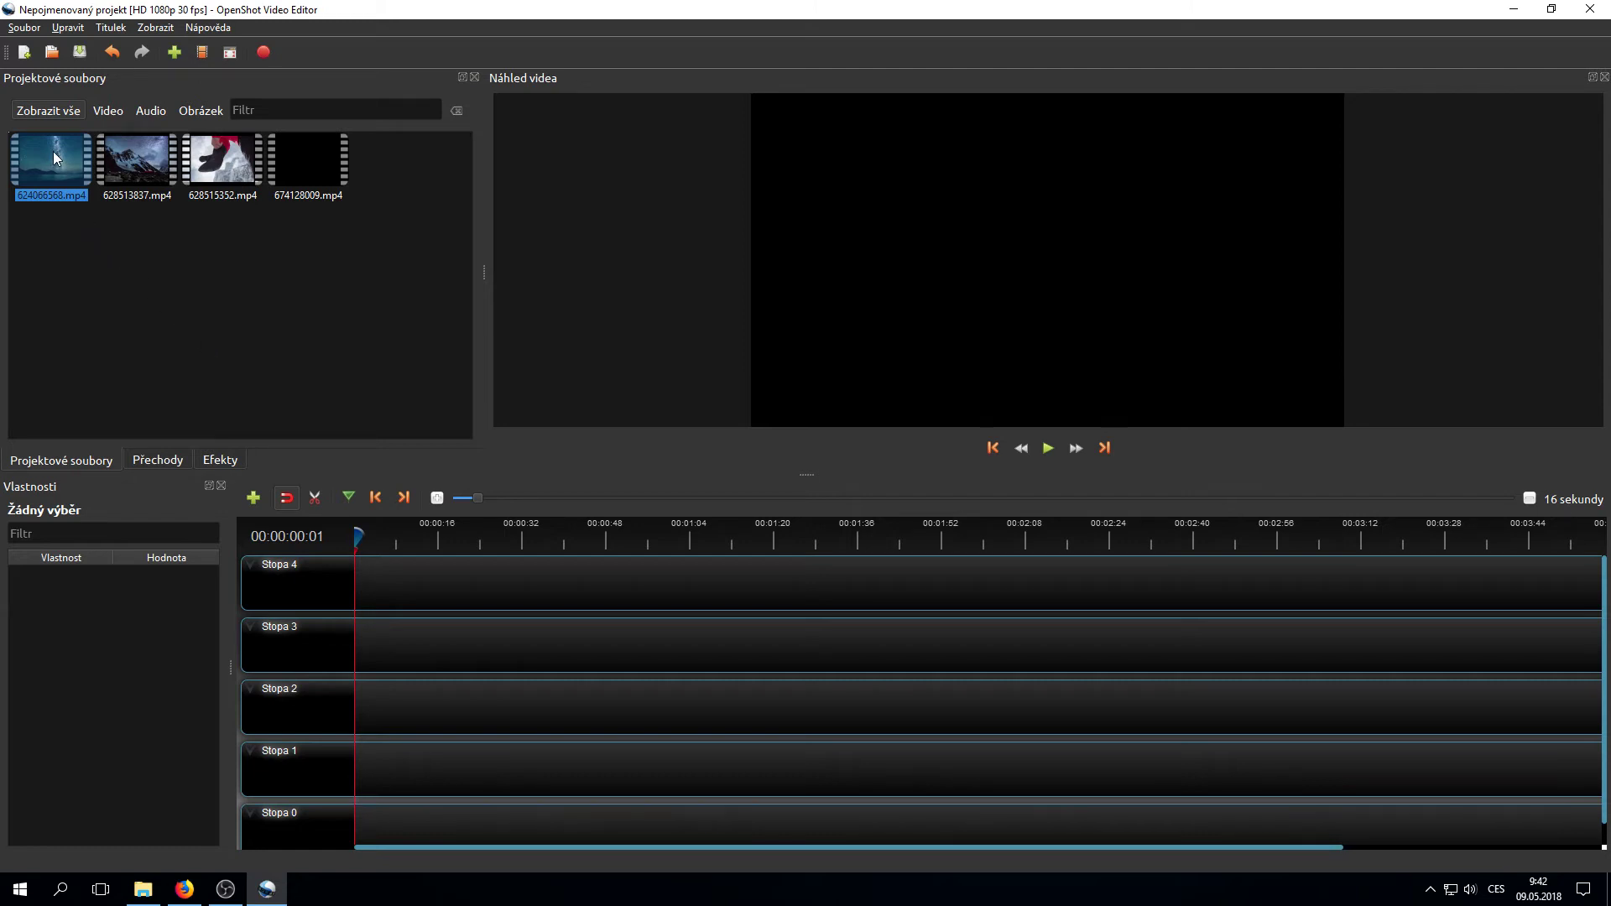
Place 624066568.mp4 at the start of track Stopa 3 and preview it from the timeline, returning the playhead to the beginning
drag(53, 151, 350, 636)
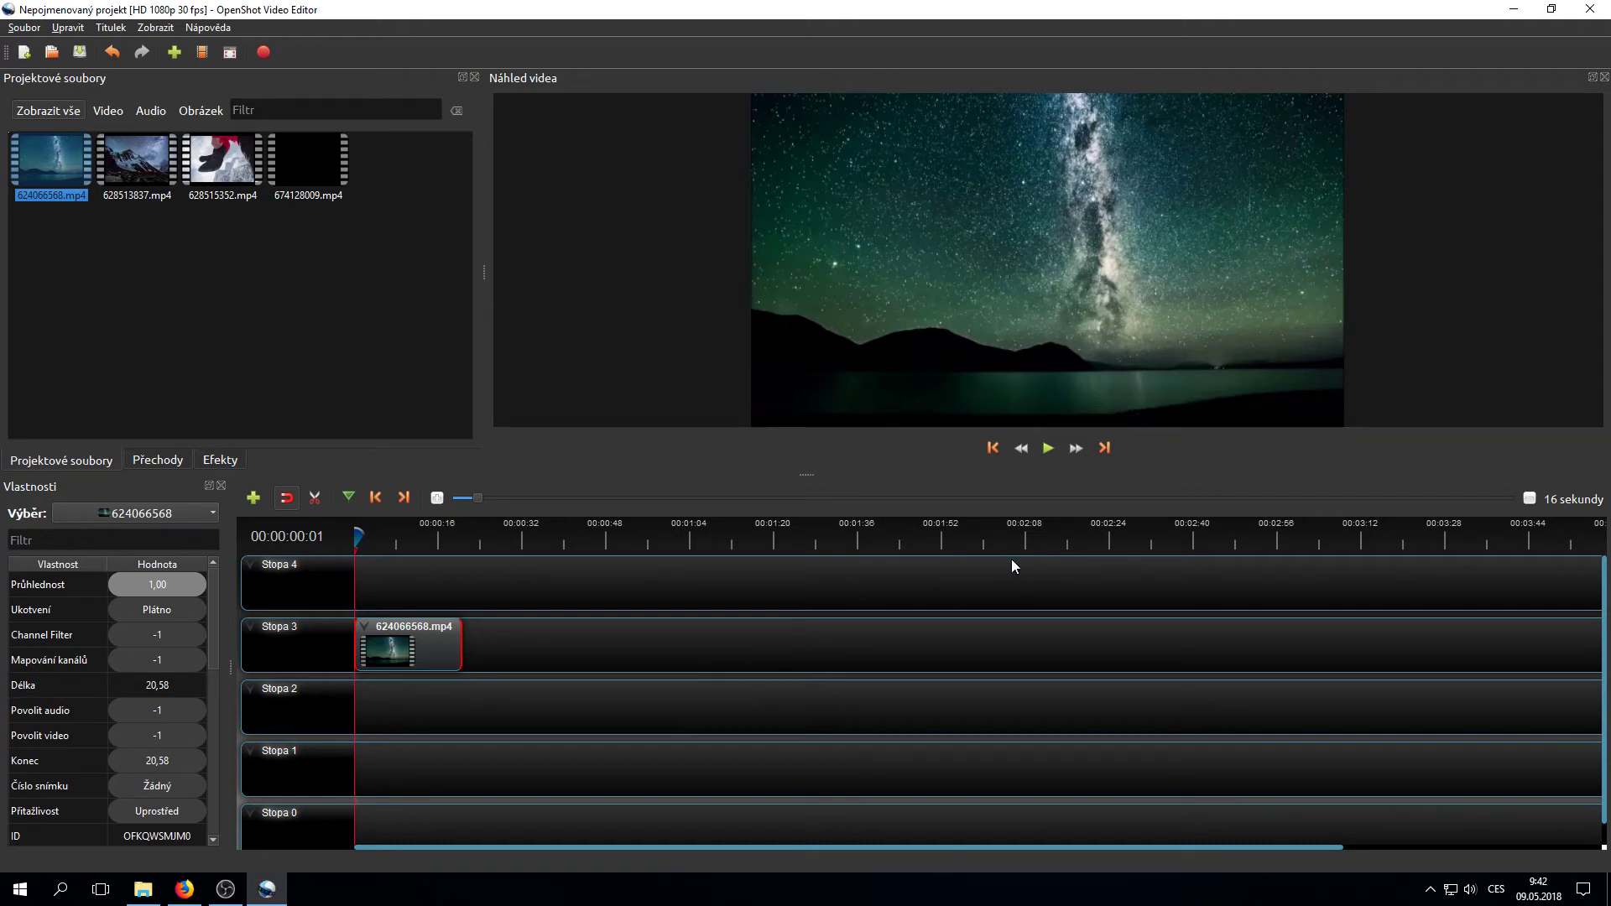
click(1049, 450)
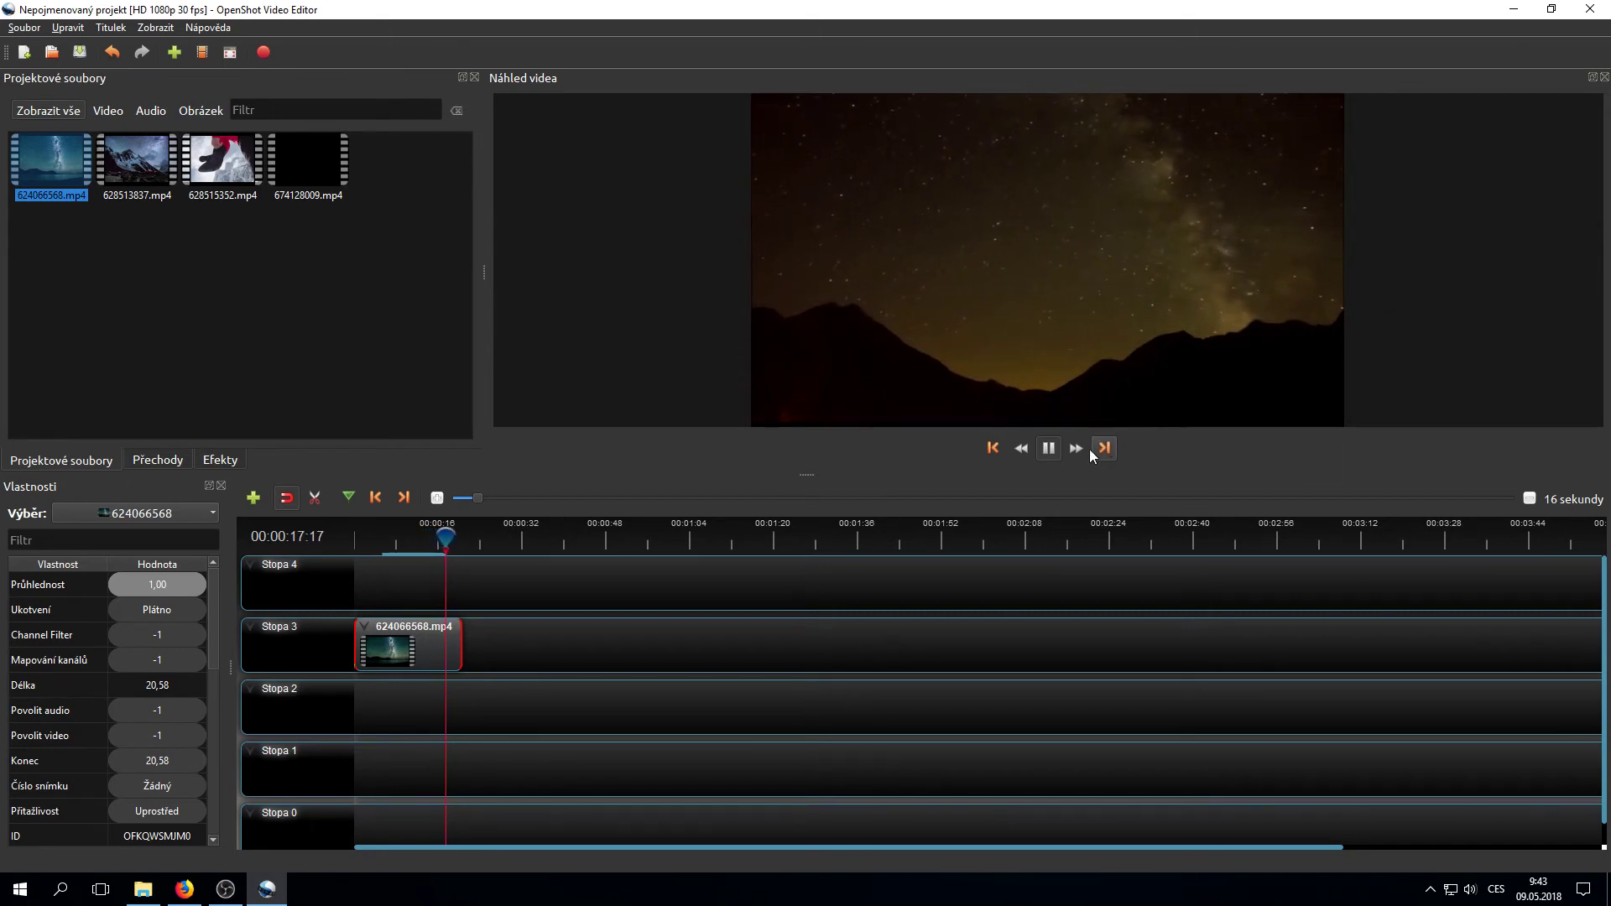
click(1047, 449)
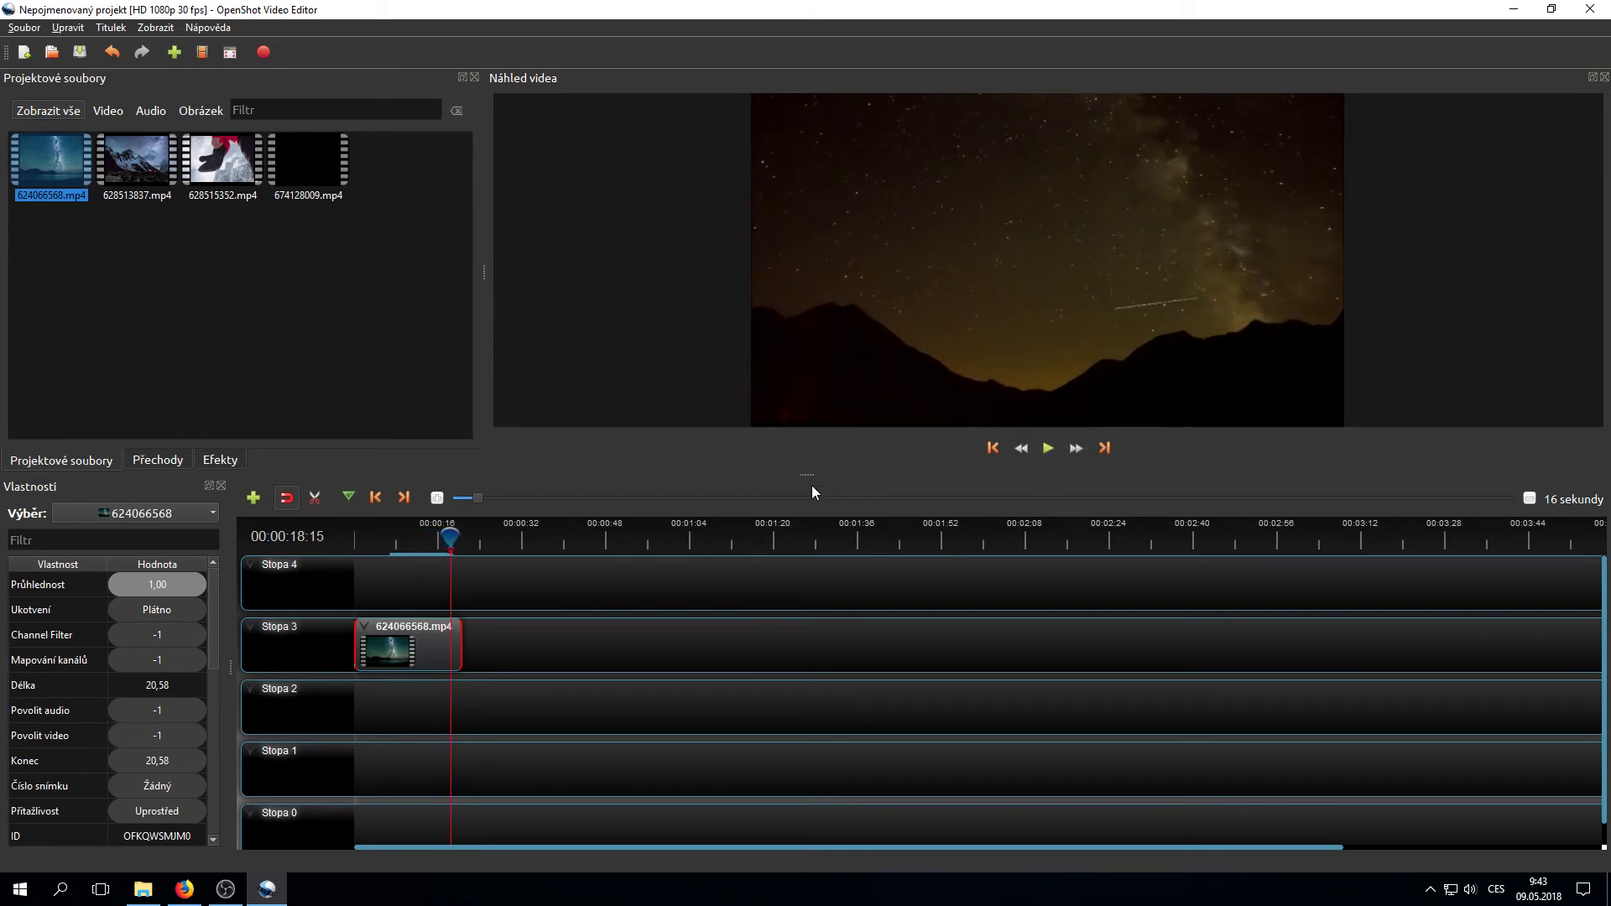
drag(451, 541, 324, 539)
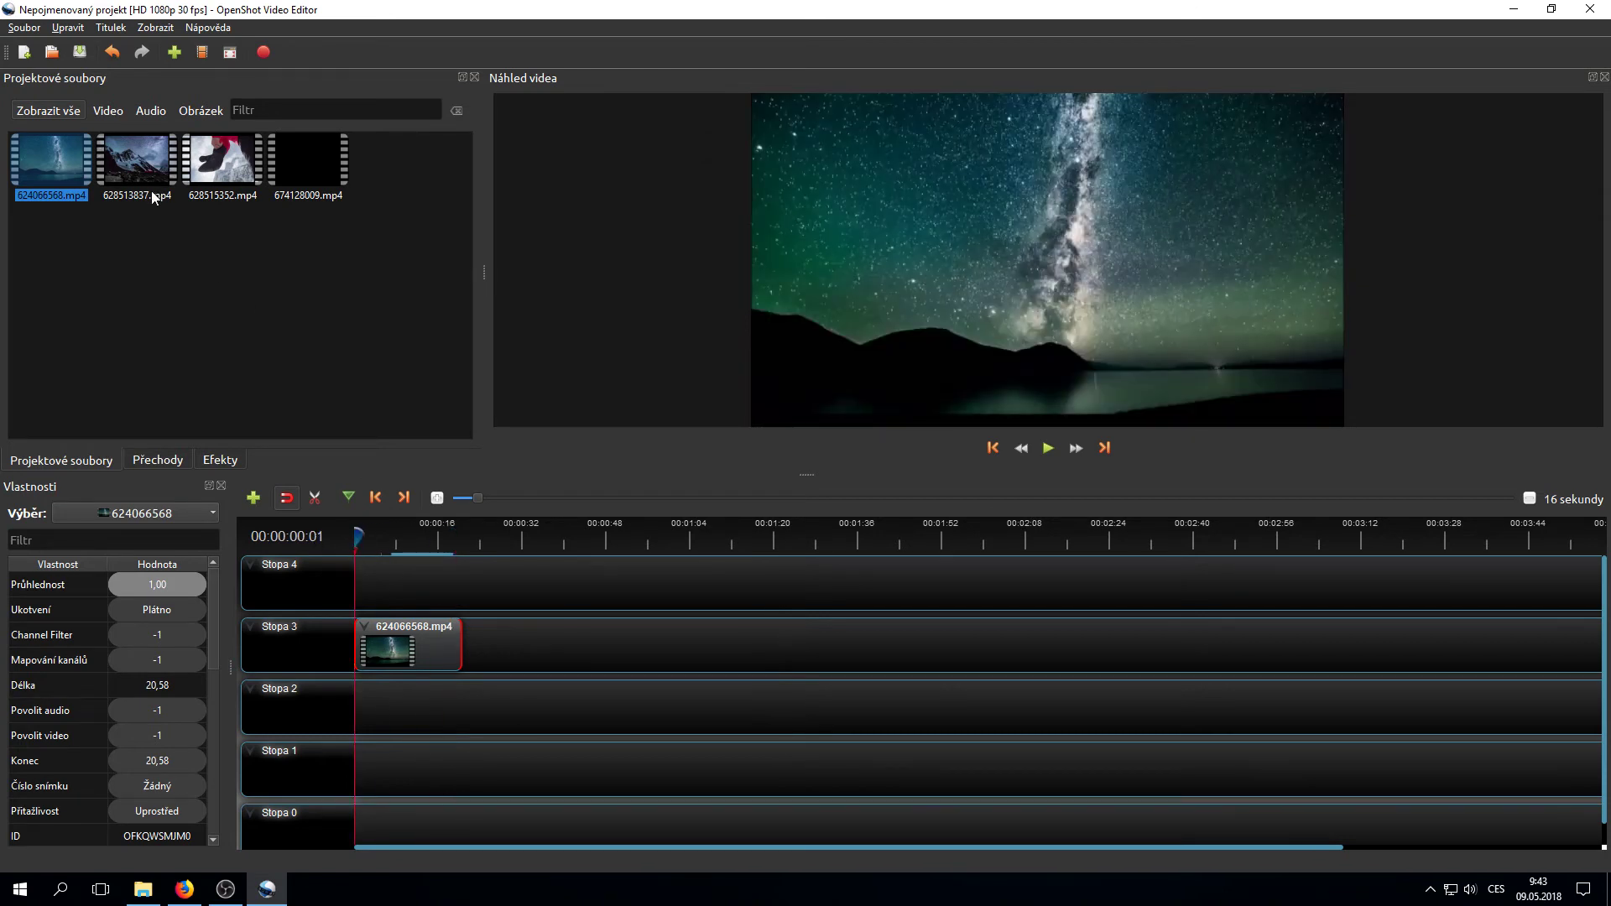
Place 628513837.mp4 at the start of track Stopa 4, above the first clip, and briefly play the overlapping clips
drag(151, 188, 389, 588)
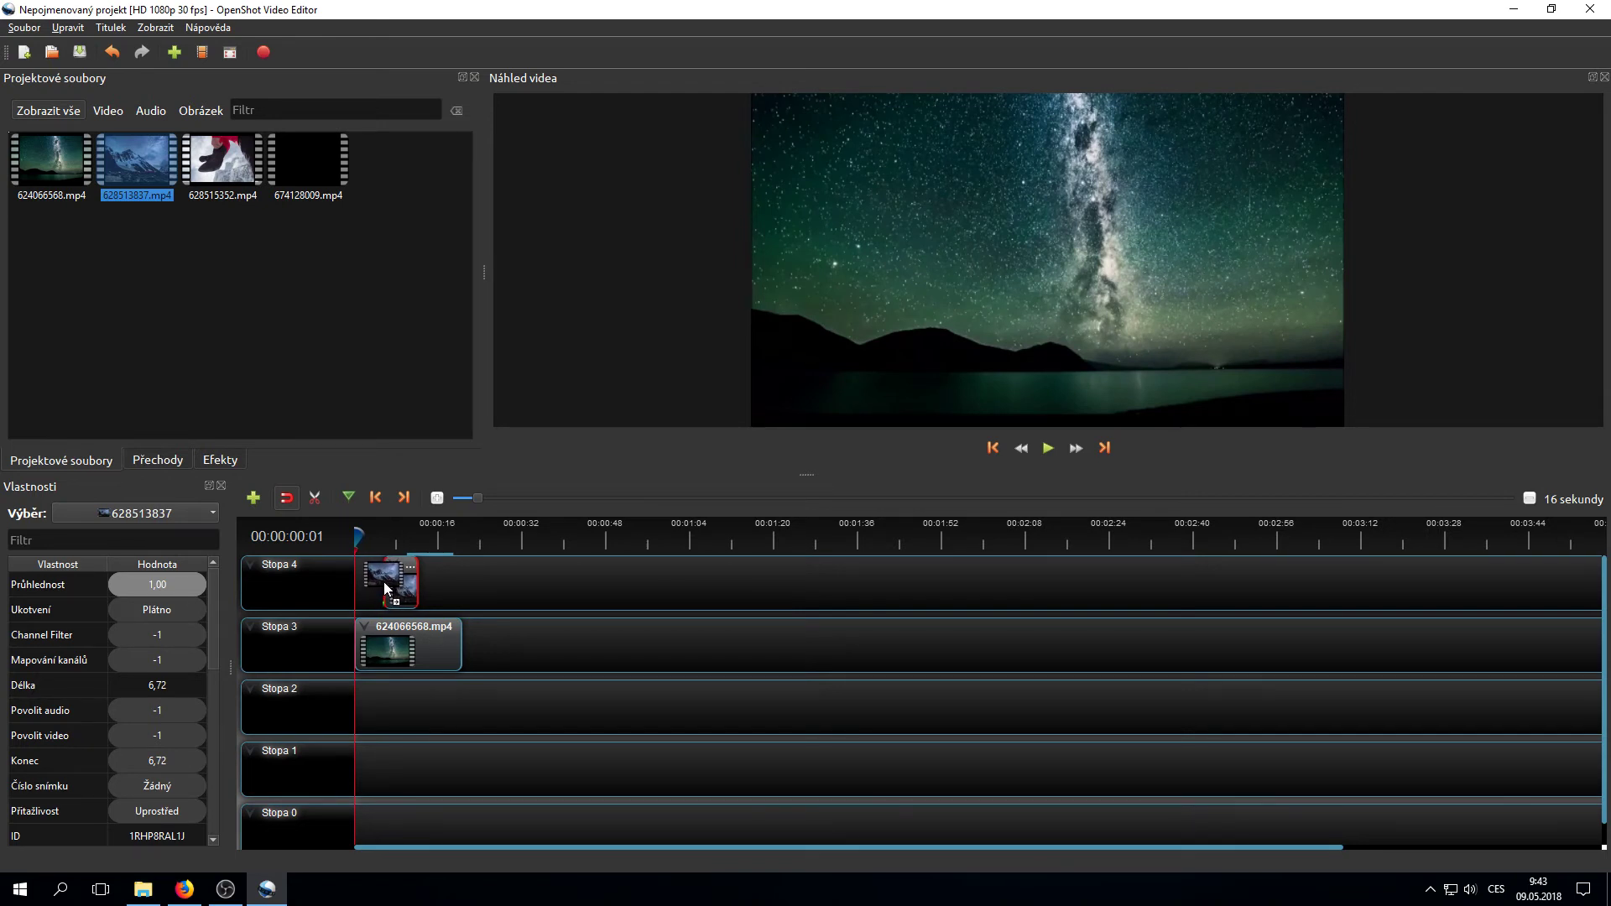
drag(385, 582, 490, 638)
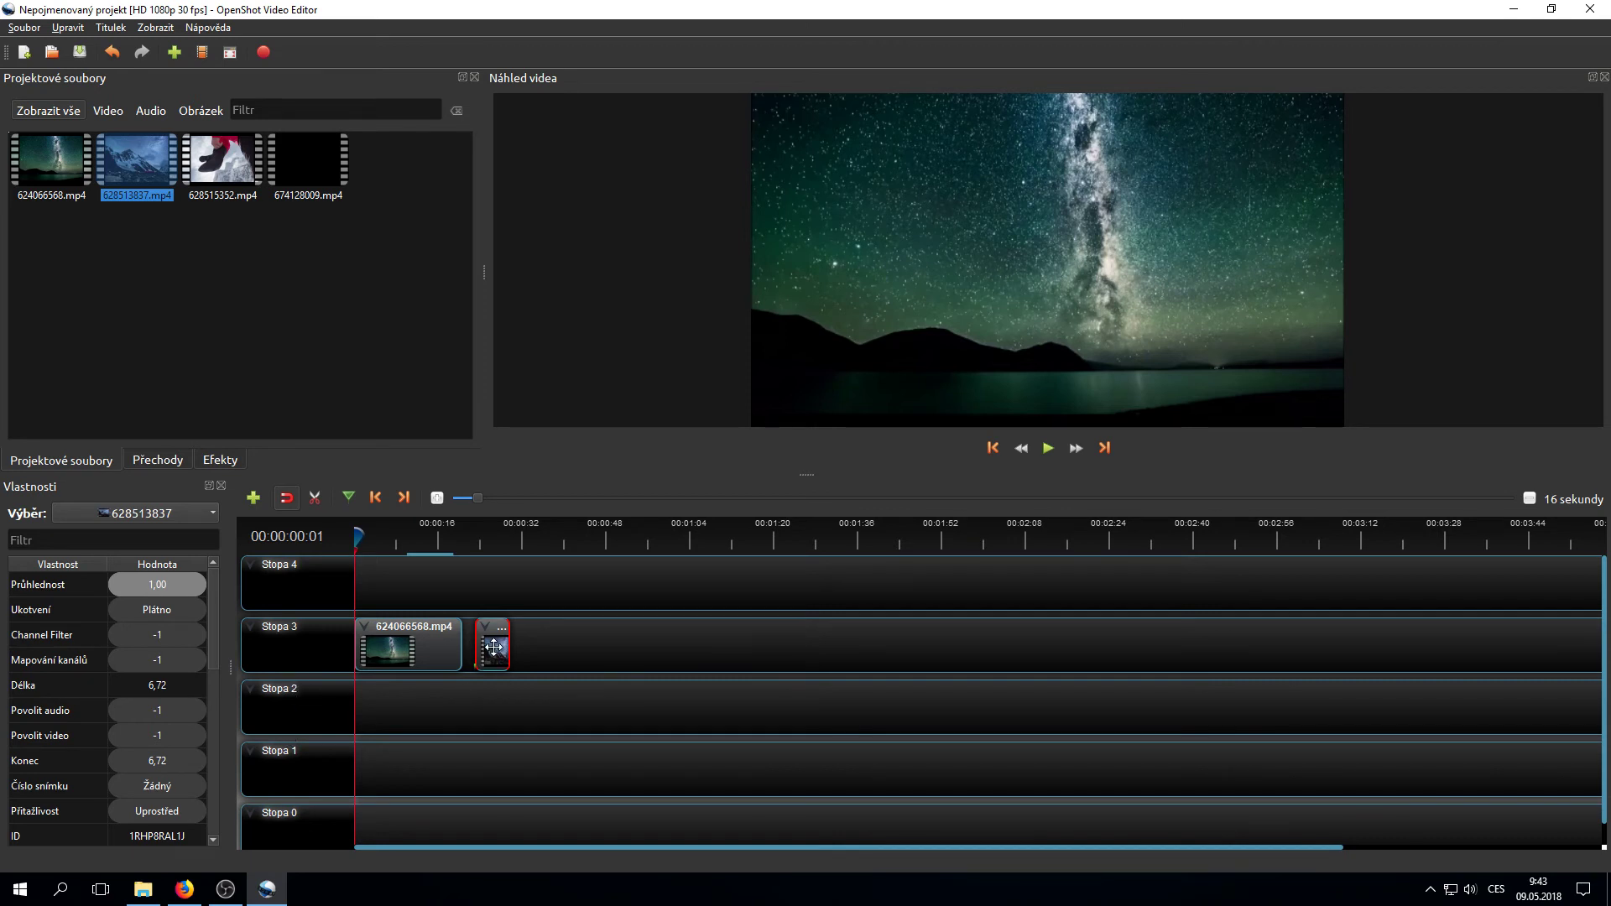
drag(494, 648, 375, 593)
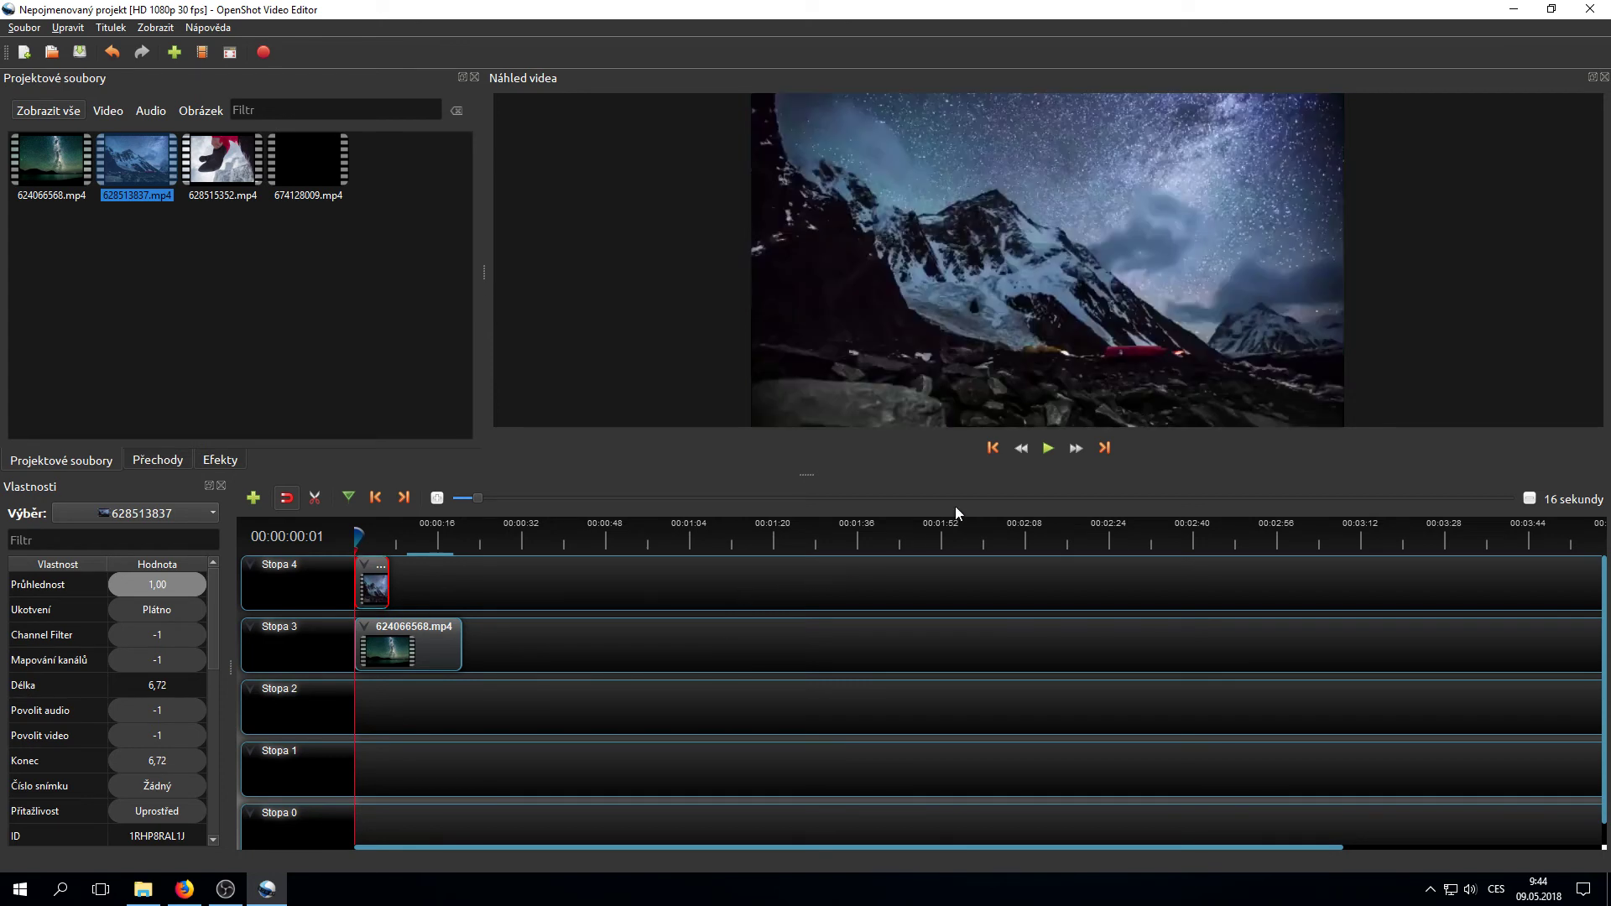
click(1048, 450)
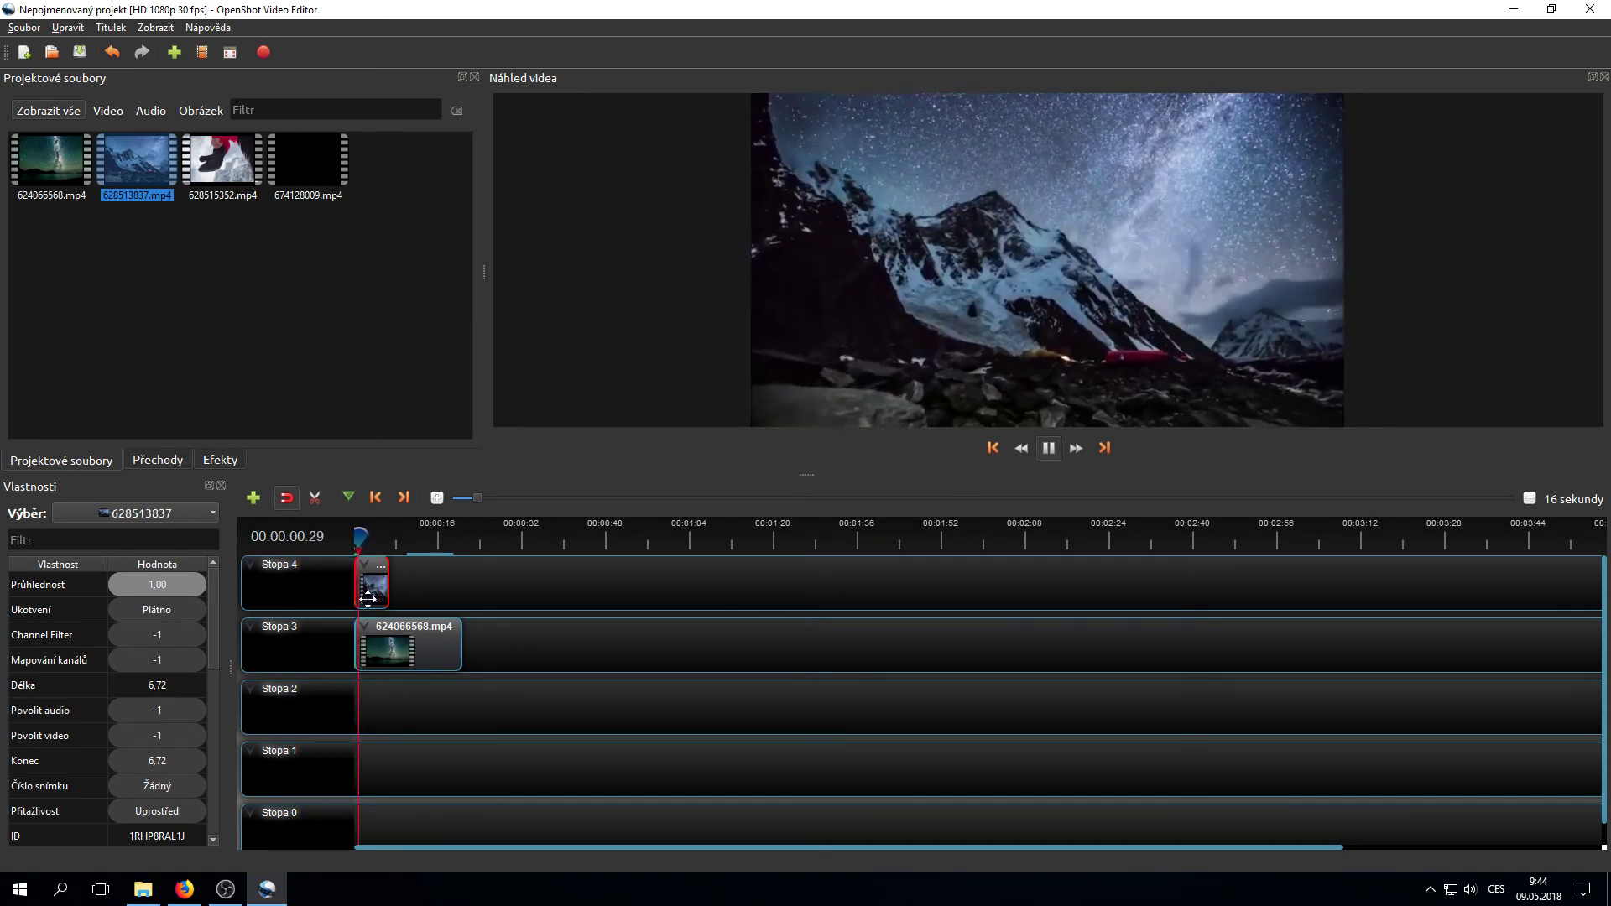
click(1048, 449)
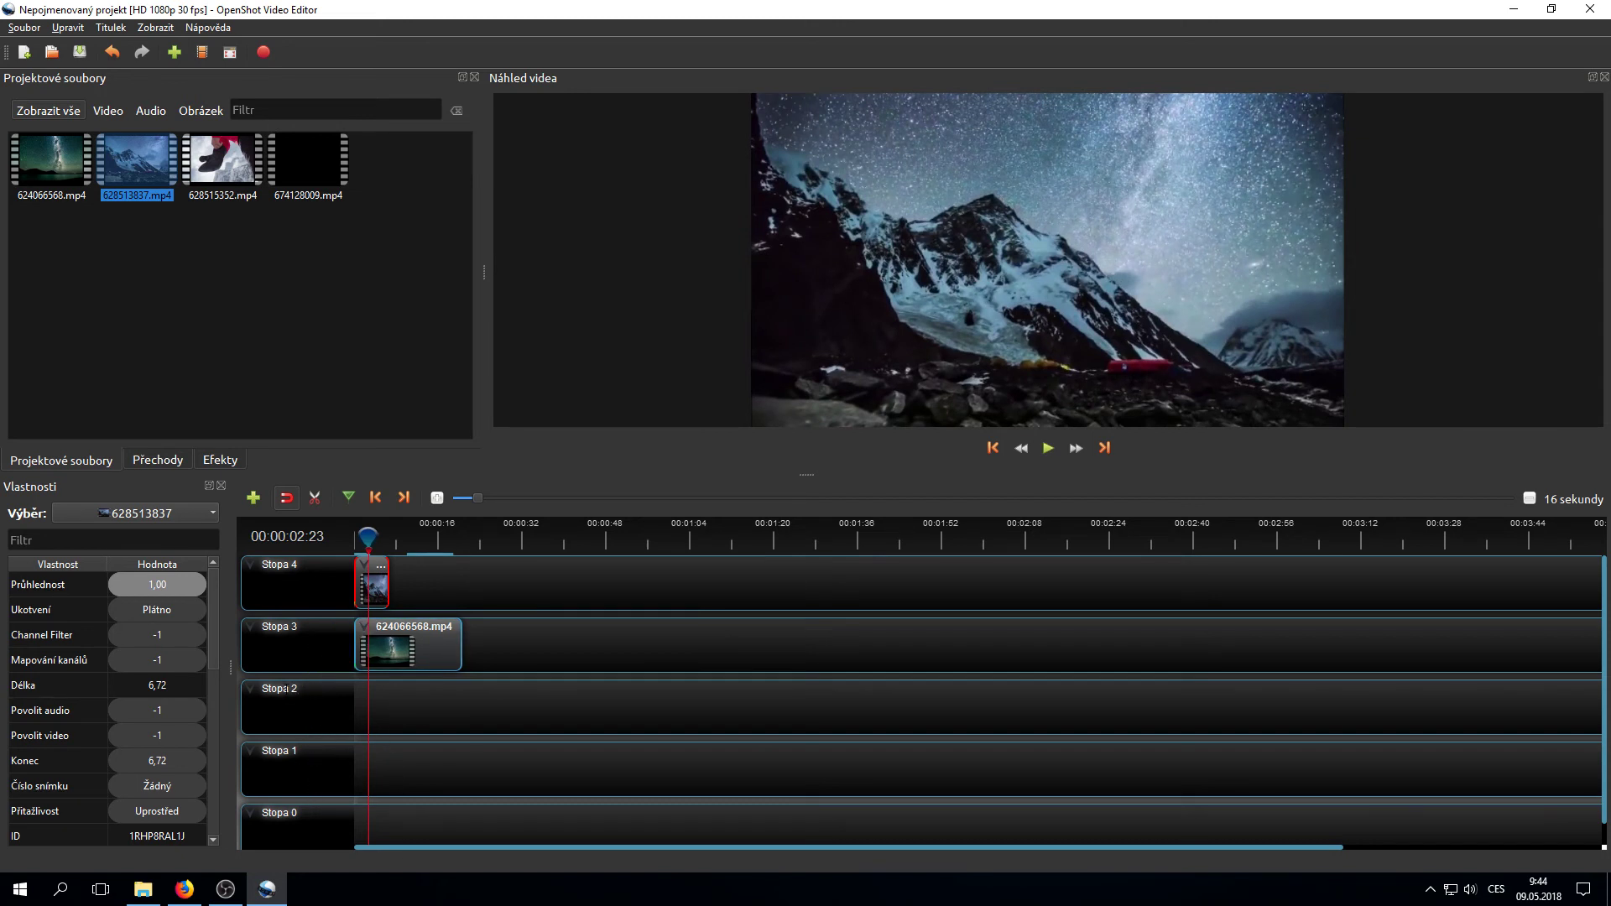
Remove the empty track Stopa 2 directly below the two tracks that hold clips
right_click(283, 692)
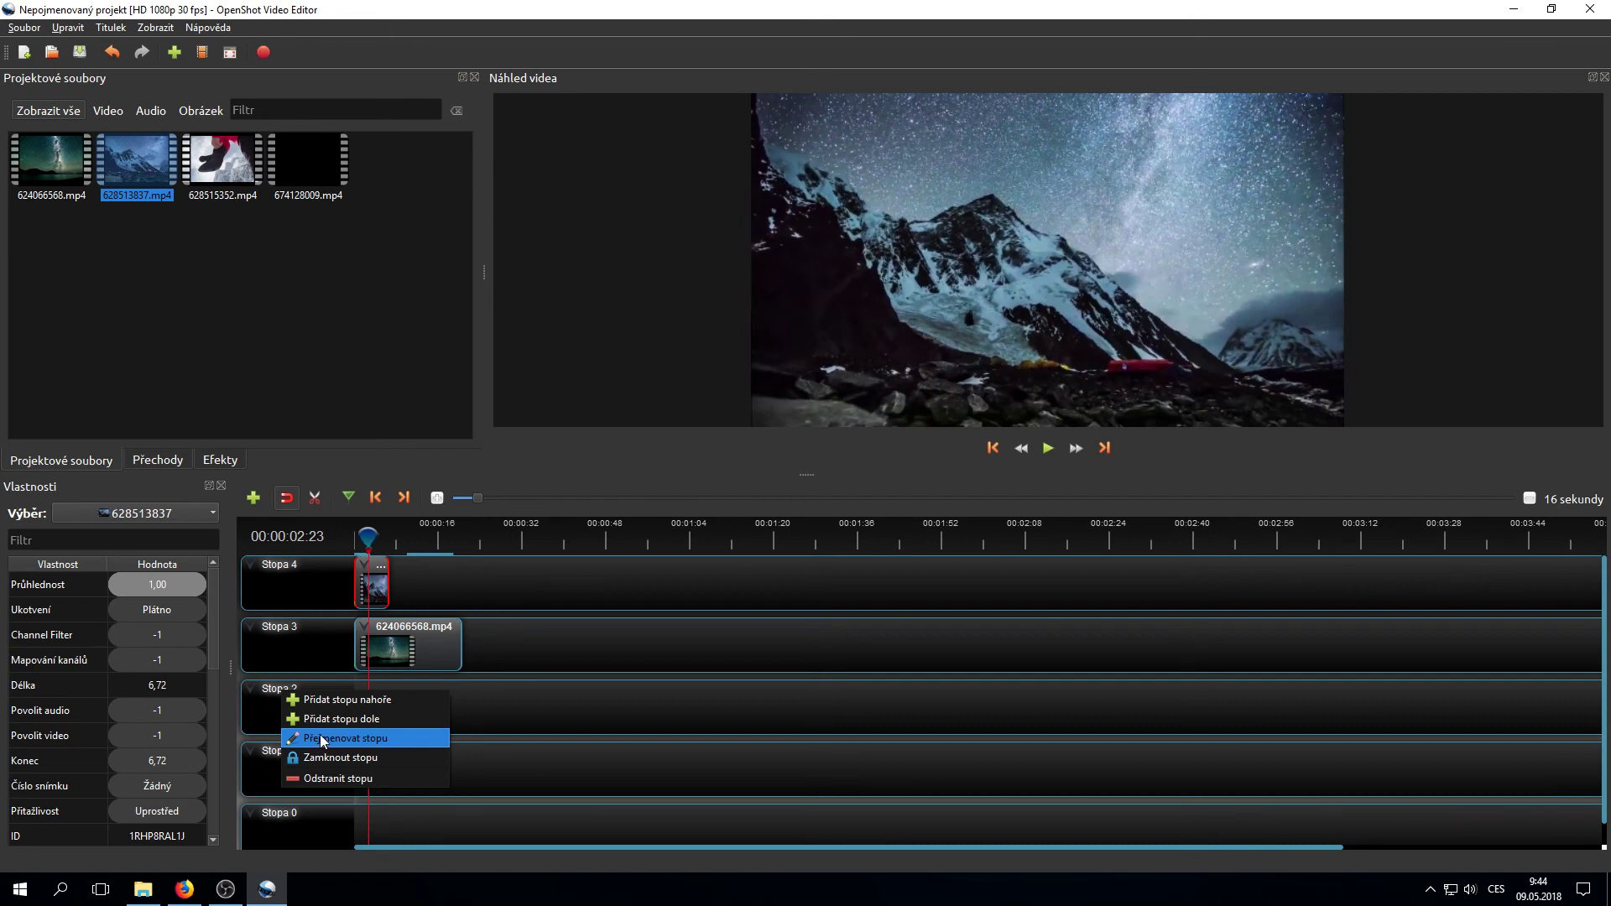
click(326, 779)
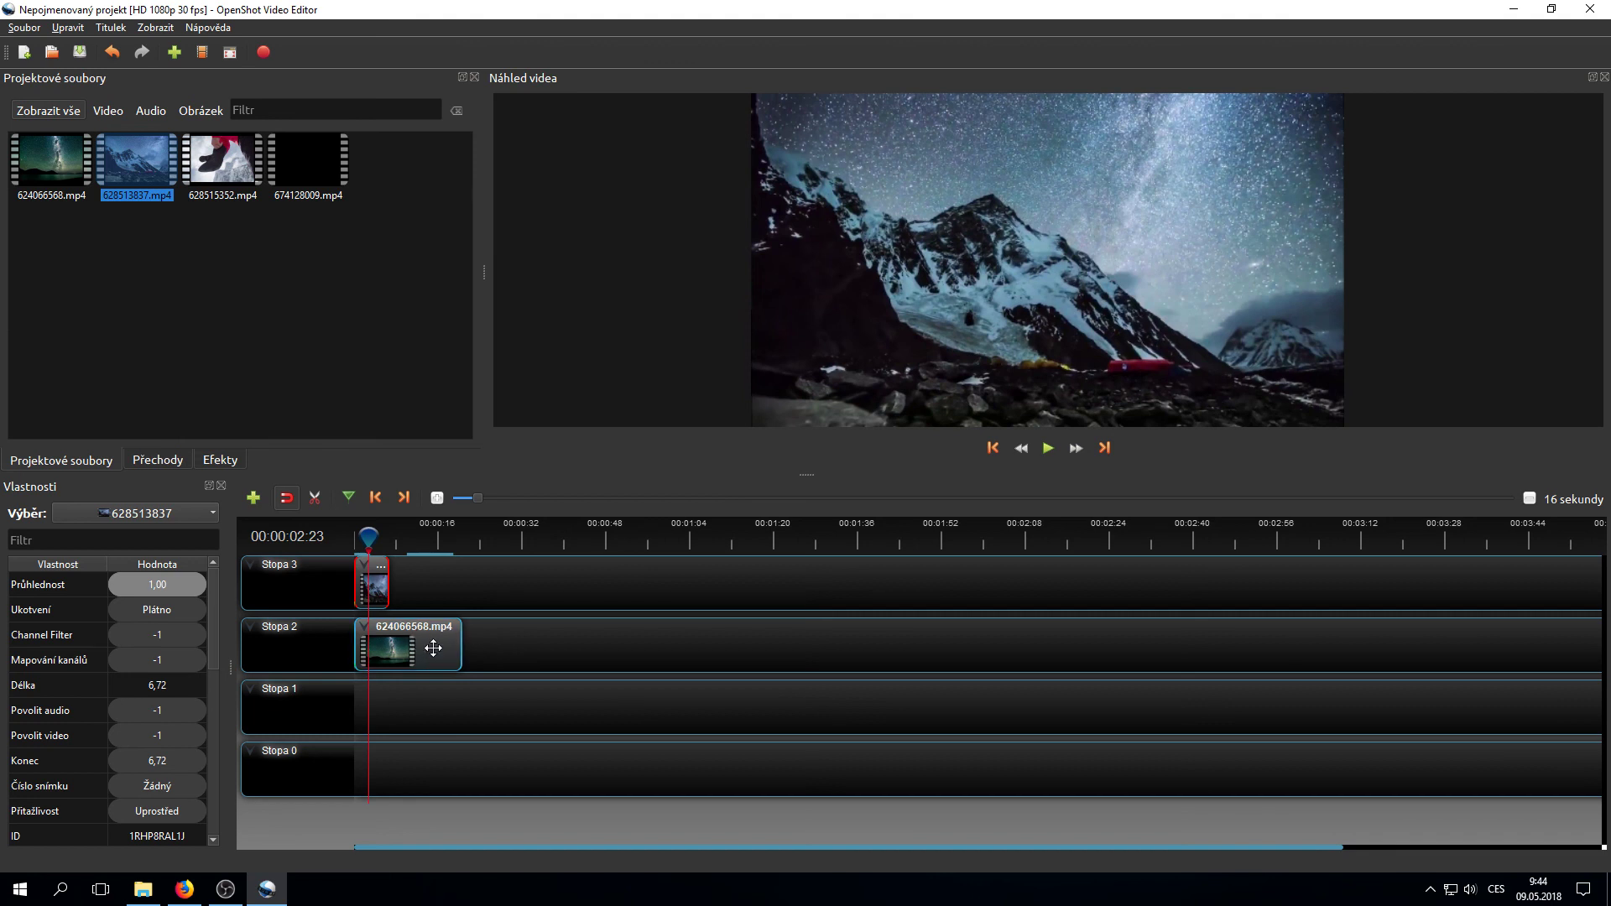
Move clip 624066568.mp4 further along its track and trim both of its ends to a length of 5.70 seconds
drag(436, 648, 520, 647)
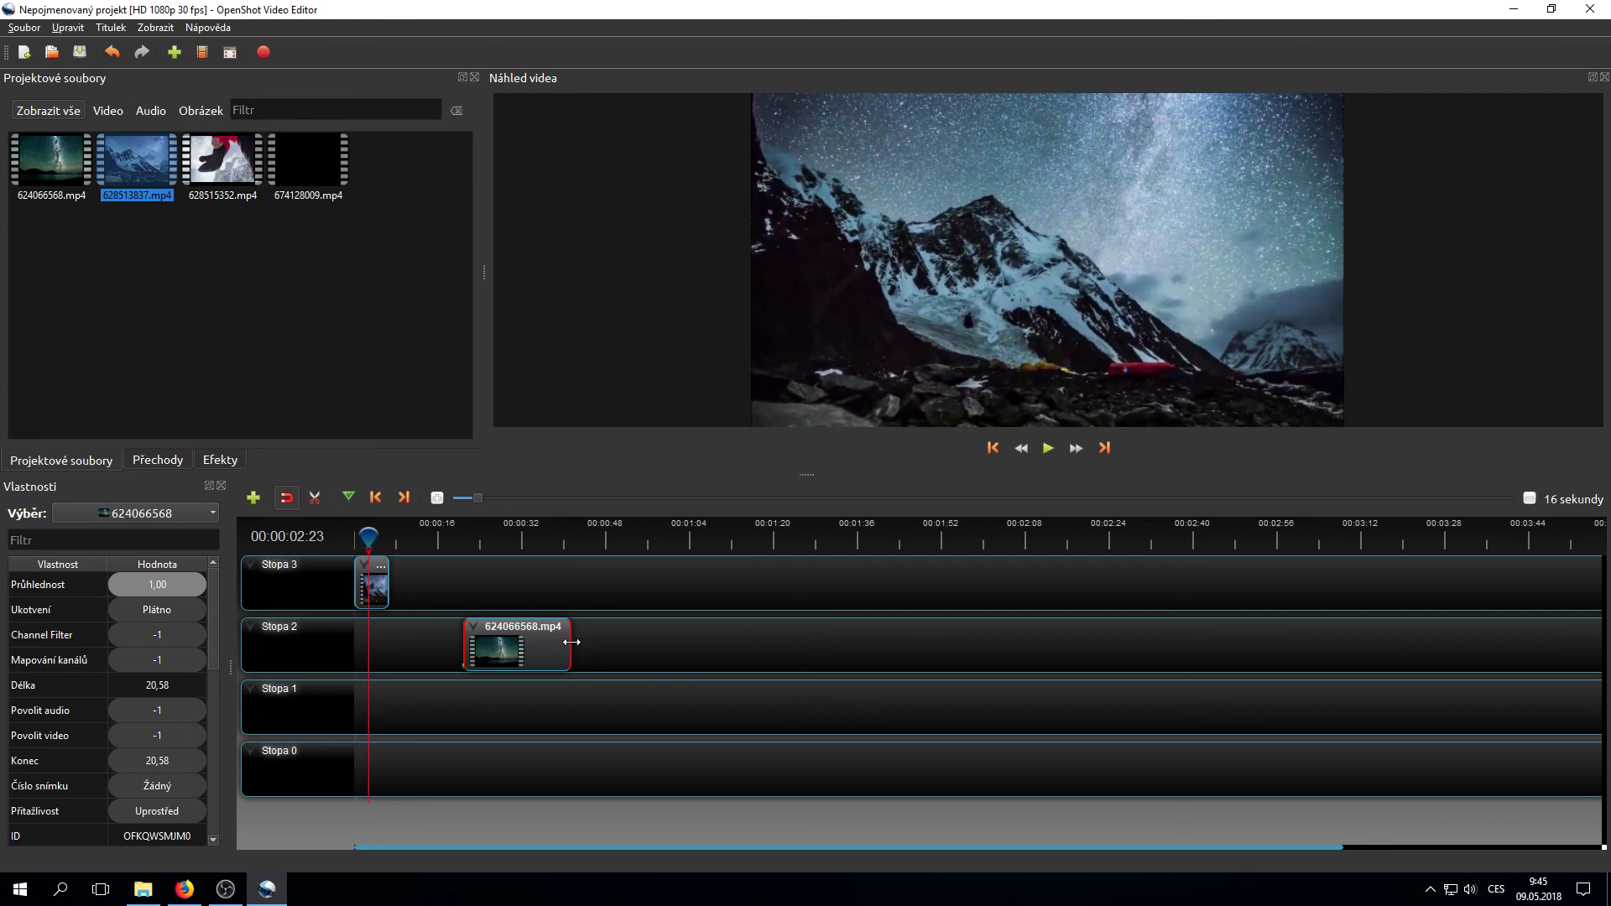
drag(571, 642, 501, 641)
drag(635, 776, 633, 774)
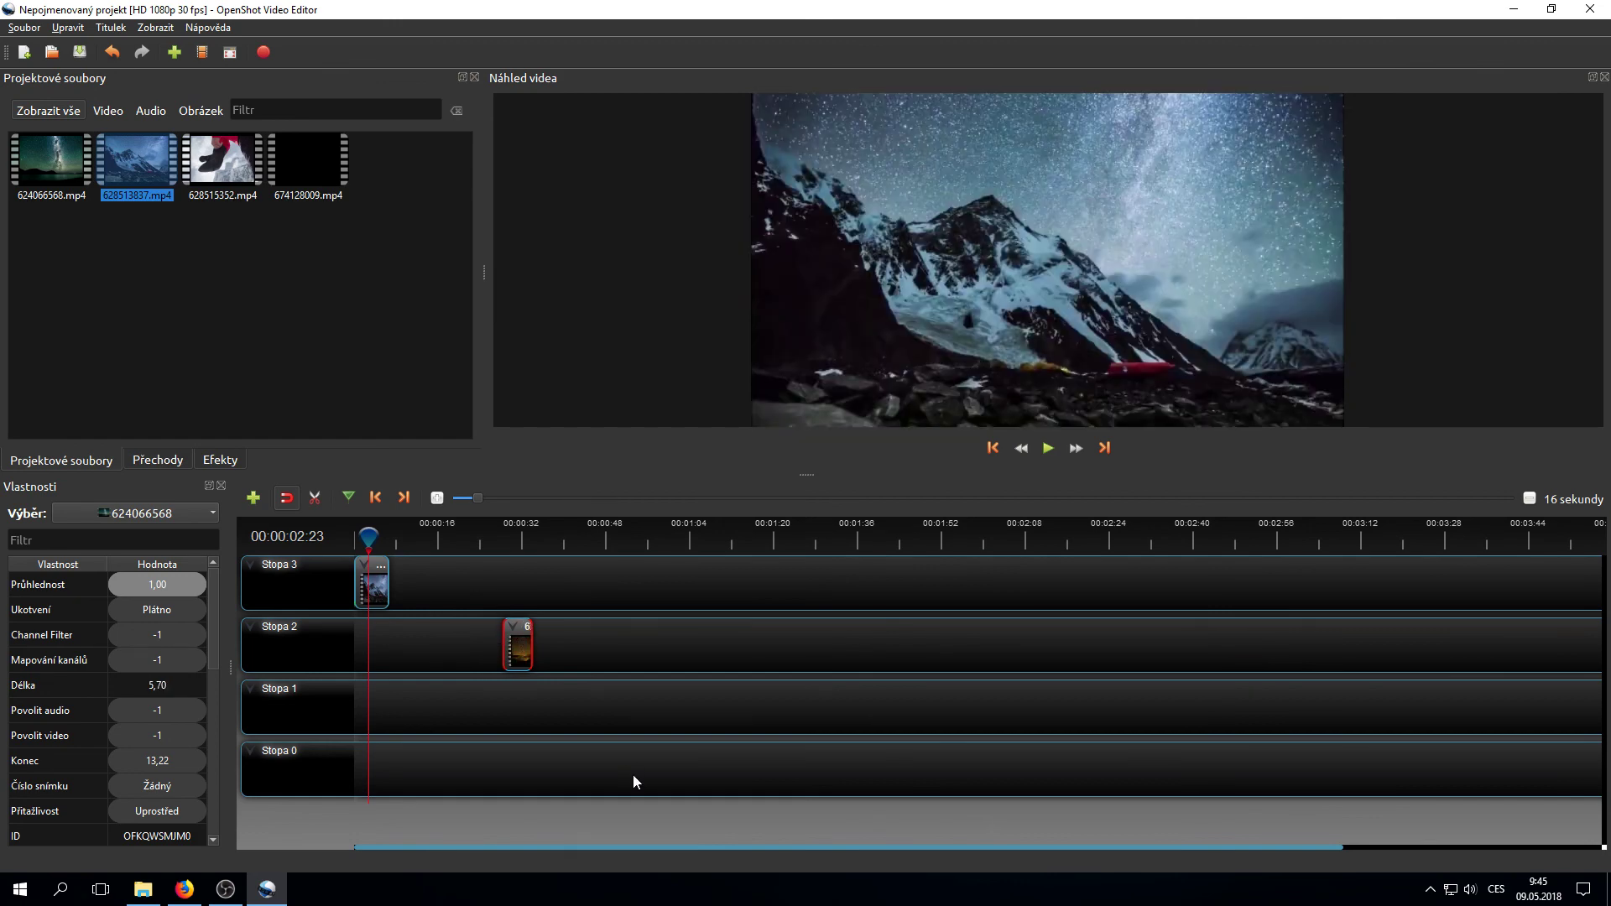